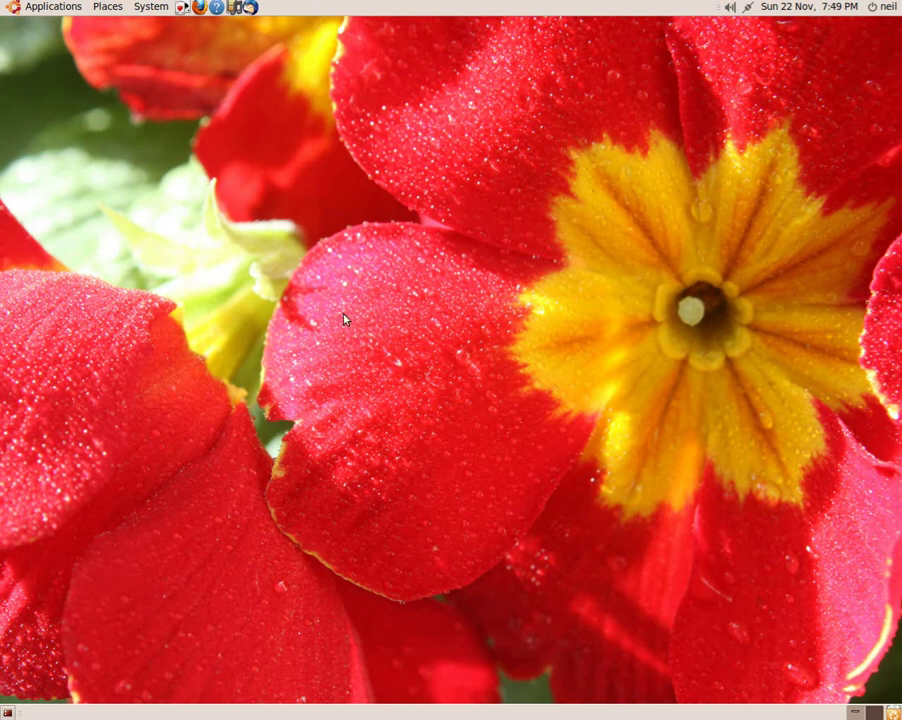
- Open the Ubuntu Software Centre and go to the Sound & Video department
{"action": "left_click", "coordinate": [43, 10]}
{"action": "mouse_move", "coordinate": [43, 36]}
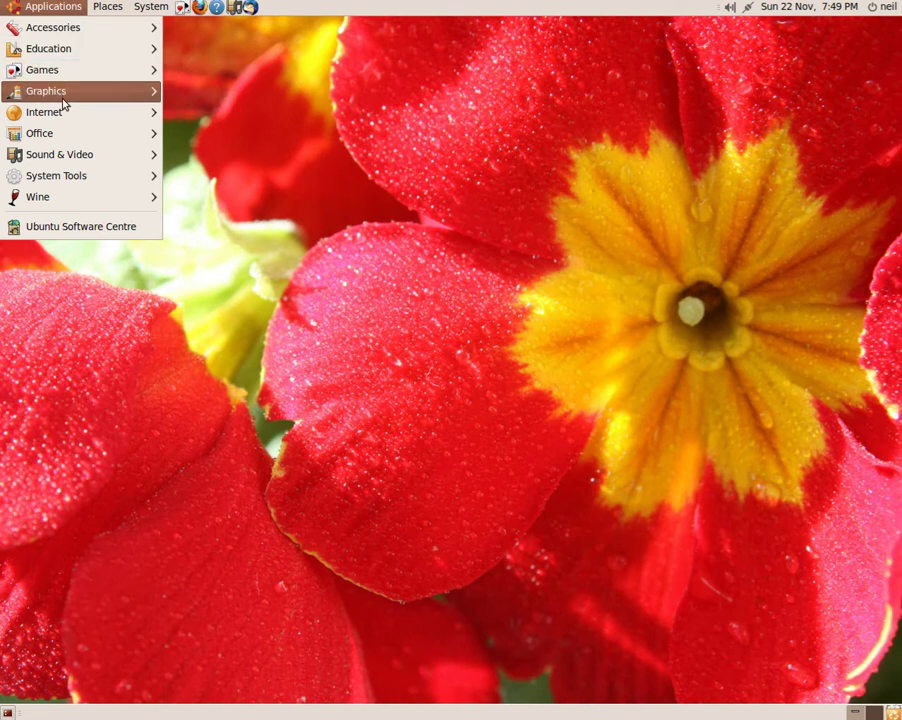
{"action": "left_click", "coordinate": [80, 228]}
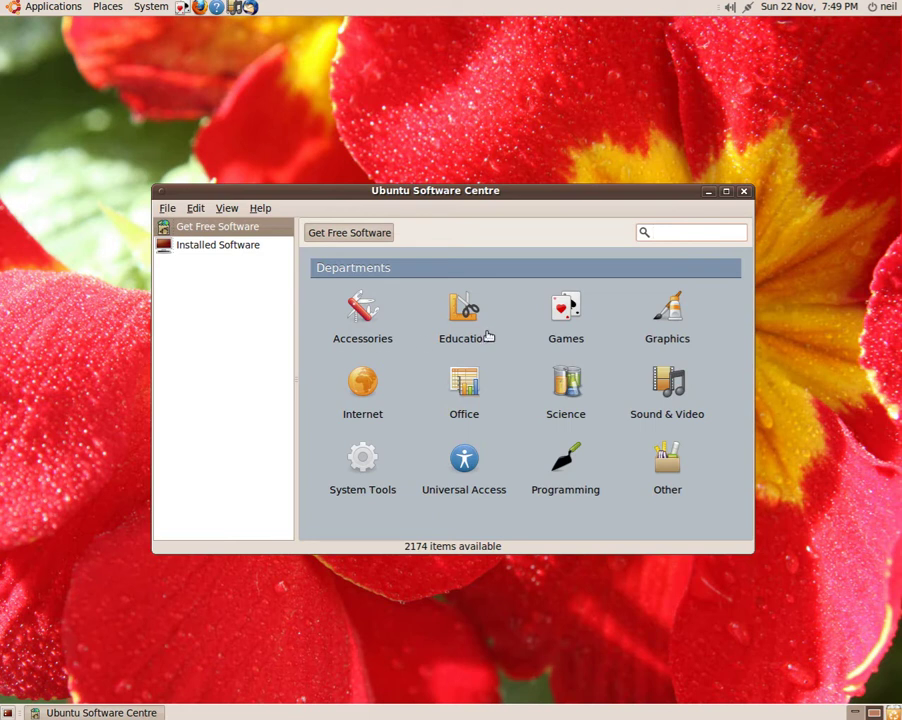
{"action": "left_click", "coordinate": [668, 382]}
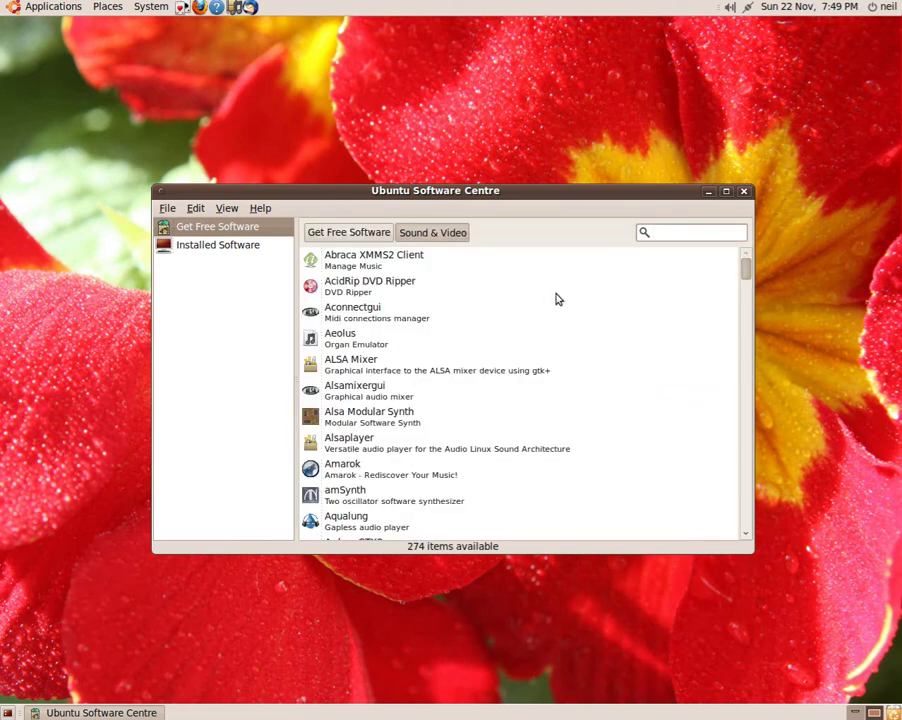
- Look through the Sound & Video applications from the start of the list to the Gnome entries
{"action": "scroll", "coordinate": [558, 299], "scroll_direction": "down", "scroll_amount": 3}
{"action": "scroll", "coordinate": [576, 292], "scroll_direction": "down", "scroll_amount": 3}
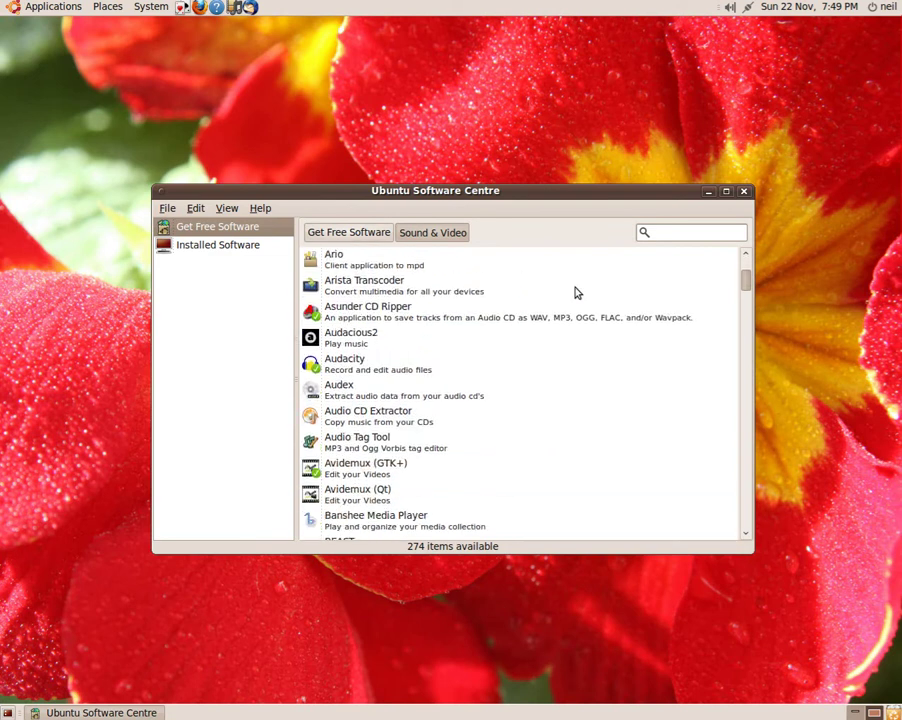
{"action": "scroll", "coordinate": [576, 292], "scroll_direction": "down", "scroll_amount": 2}
{"action": "scroll", "coordinate": [576, 292], "scroll_direction": "down", "scroll_amount": 3}
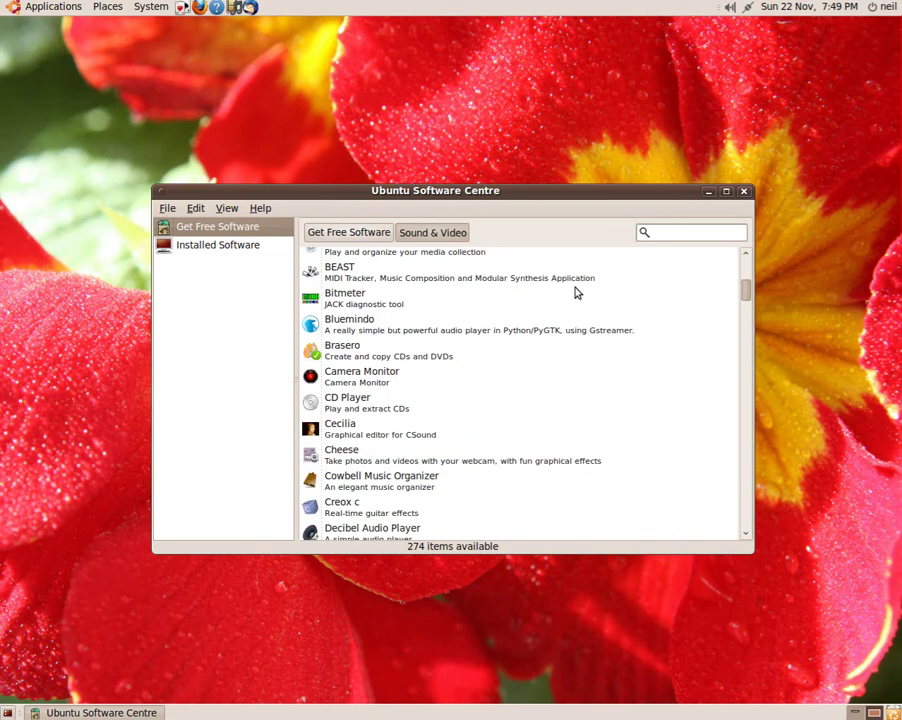
{"action": "scroll", "coordinate": [578, 294], "scroll_direction": "down", "scroll_amount": 3}
{"action": "scroll", "coordinate": [576, 392], "scroll_direction": "down", "scroll_amount": 2}
{"action": "scroll", "coordinate": [524, 400], "scroll_direction": "down", "scroll_amount": 6}
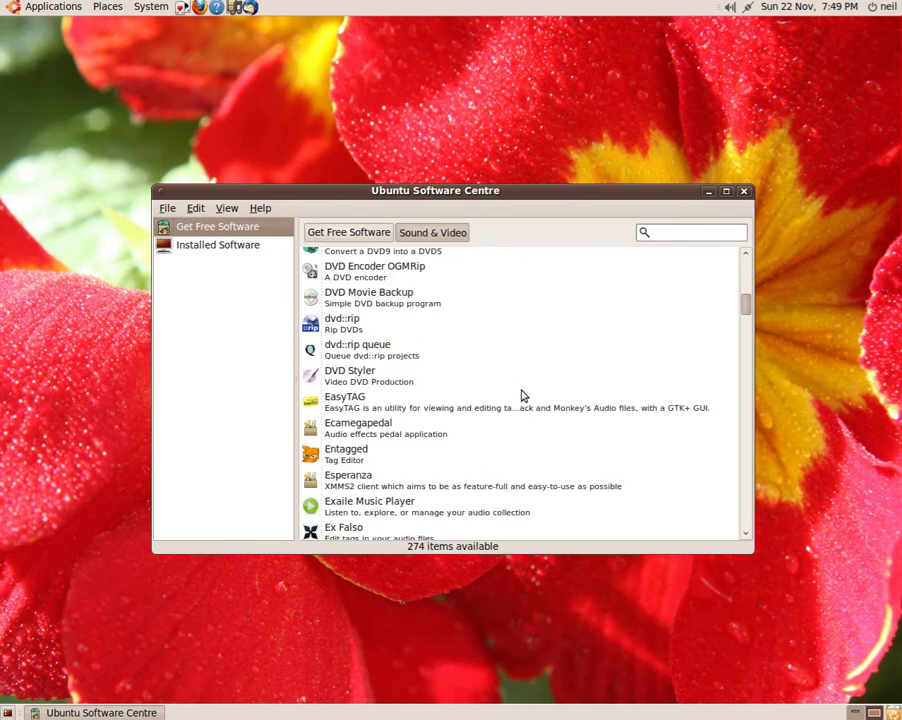
{"action": "scroll", "coordinate": [538, 403], "scroll_direction": "down", "scroll_amount": 2}
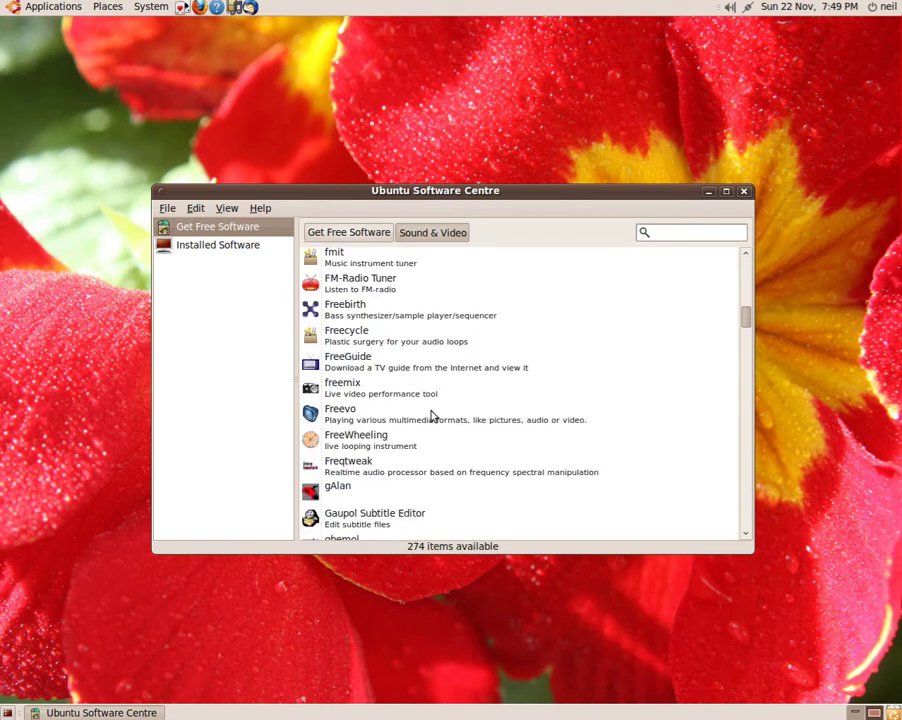
{"action": "scroll", "coordinate": [513, 405], "scroll_direction": "down", "scroll_amount": 2}
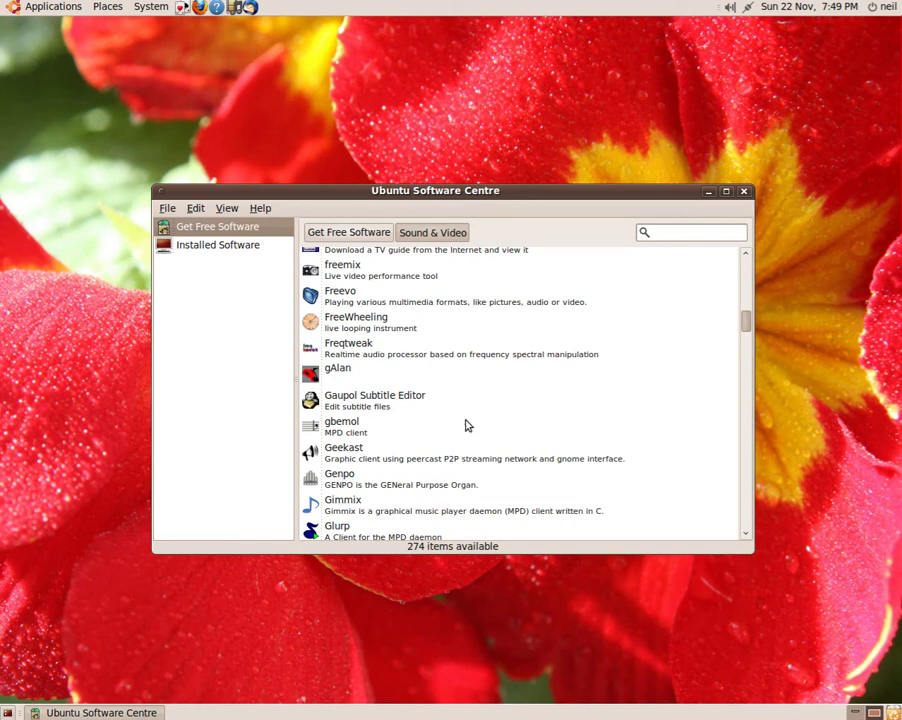
{"action": "scroll", "coordinate": [493, 401], "scroll_direction": "down", "scroll_amount": 2}
{"action": "scroll", "coordinate": [493, 401], "scroll_direction": "down", "scroll_amount": 3}
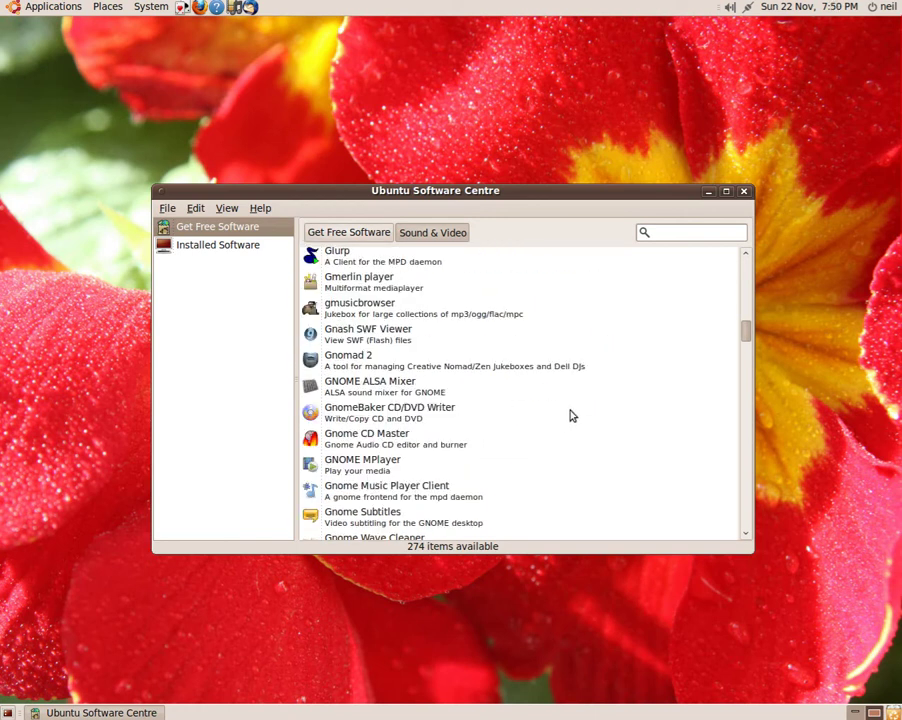
- View the details page of Gnomad 2 and close the Software Centre without installing it
{"action": "left_click", "coordinate": [370, 363]}
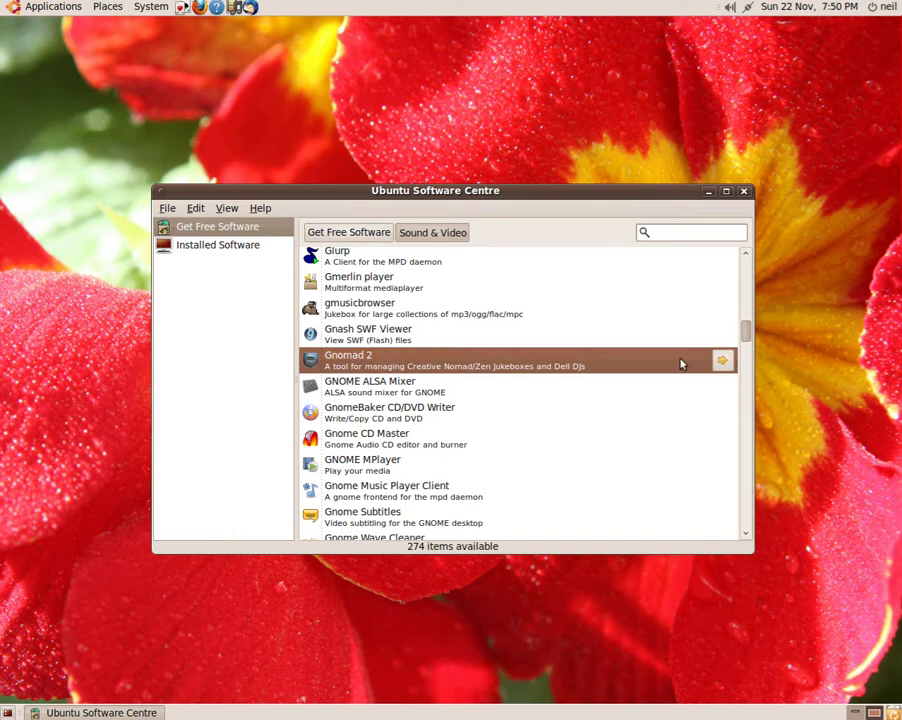
{"action": "left_click", "coordinate": [719, 358]}
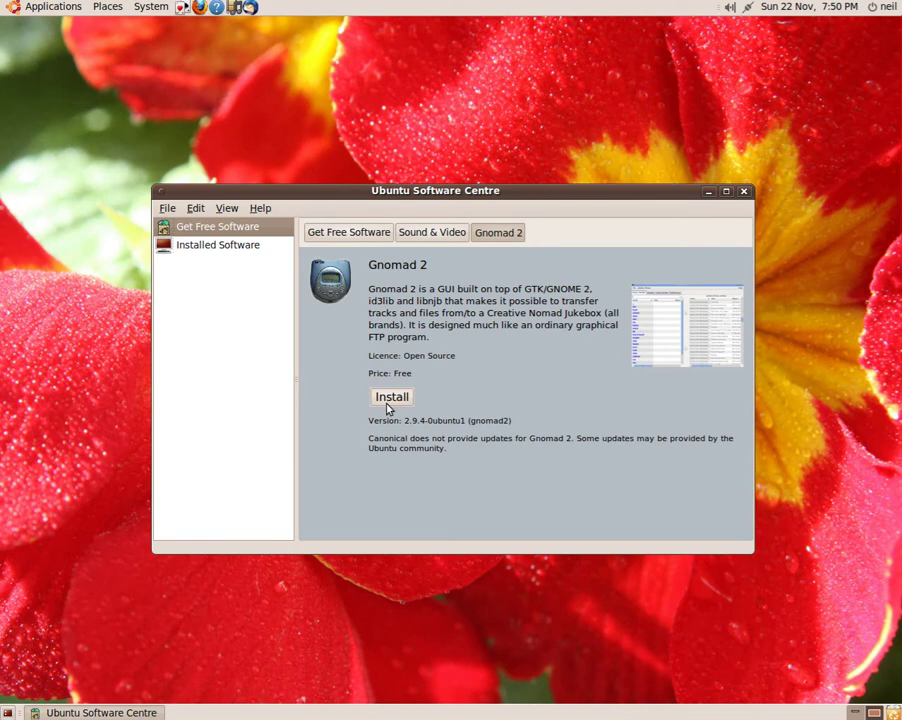
{"action": "left_click", "coordinate": [743, 192]}
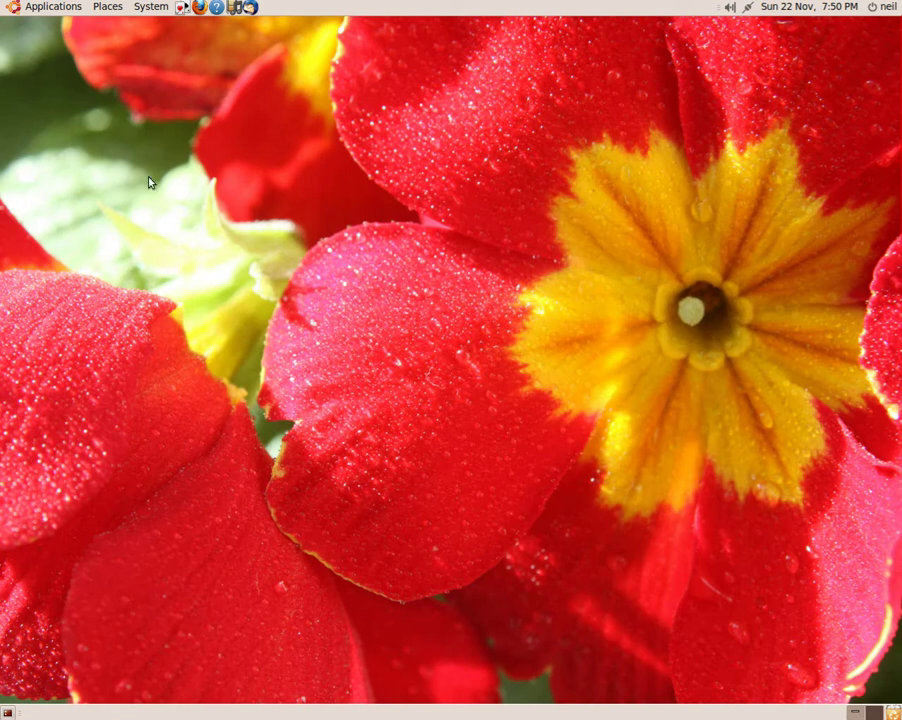
- Open the Sound Preferences and adjust the output volume to slightly below the 100% mark
{"action": "right_click", "coordinate": [731, 11]}
{"action": "left_click", "coordinate": [746, 40]}
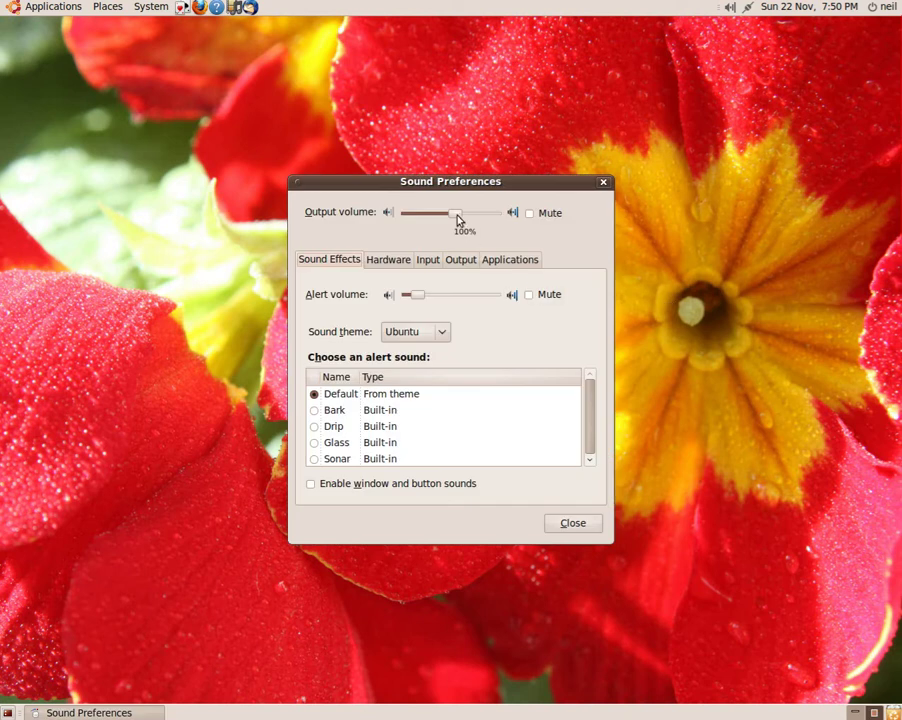
{"action": "mouse_move", "coordinate": [459, 221]}
{"action": "left_mouse_down"}
{"action": "mouse_move", "coordinate": [485, 220]}
{"action": "mouse_move", "coordinate": [455, 216]}
{"action": "left_mouse_up"}
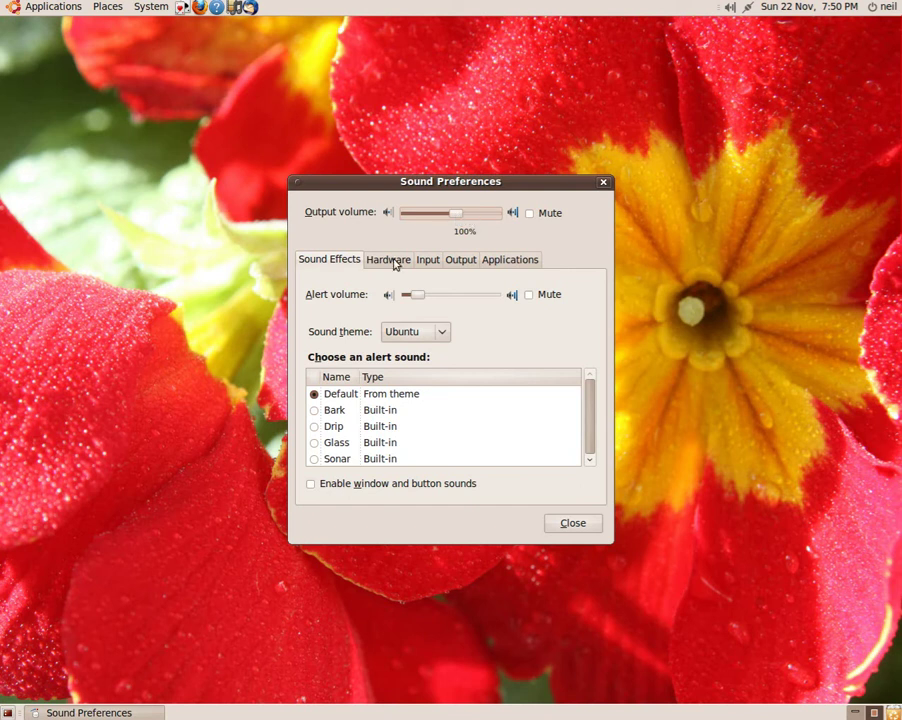
- Check the audio hardware settings and mute the input volume
{"action": "left_click", "coordinate": [392, 260]}
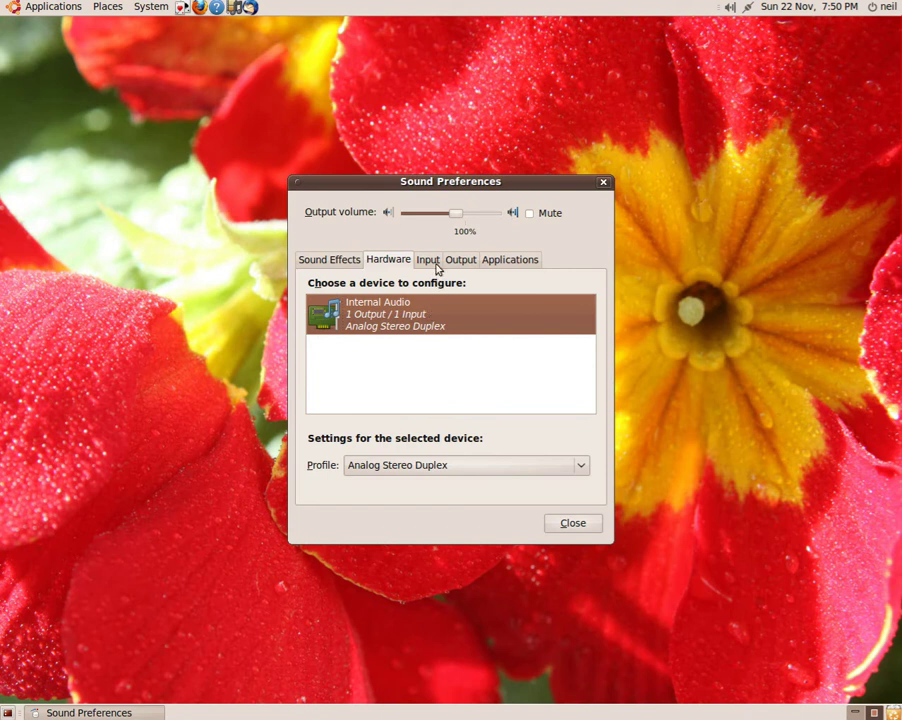
{"action": "left_click", "coordinate": [437, 265]}
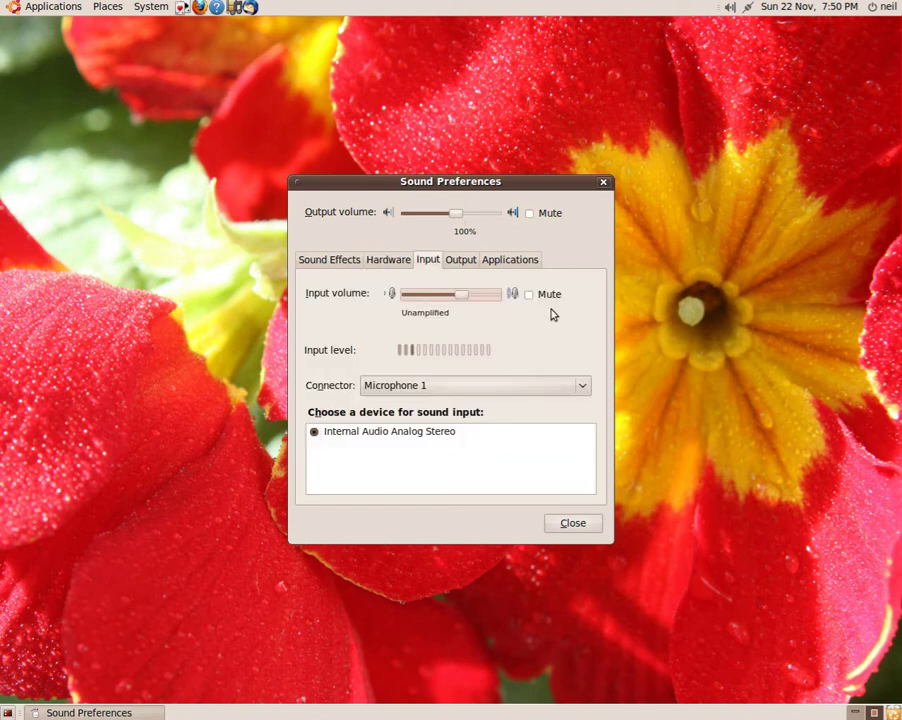
{"action": "left_click", "coordinate": [529, 296]}
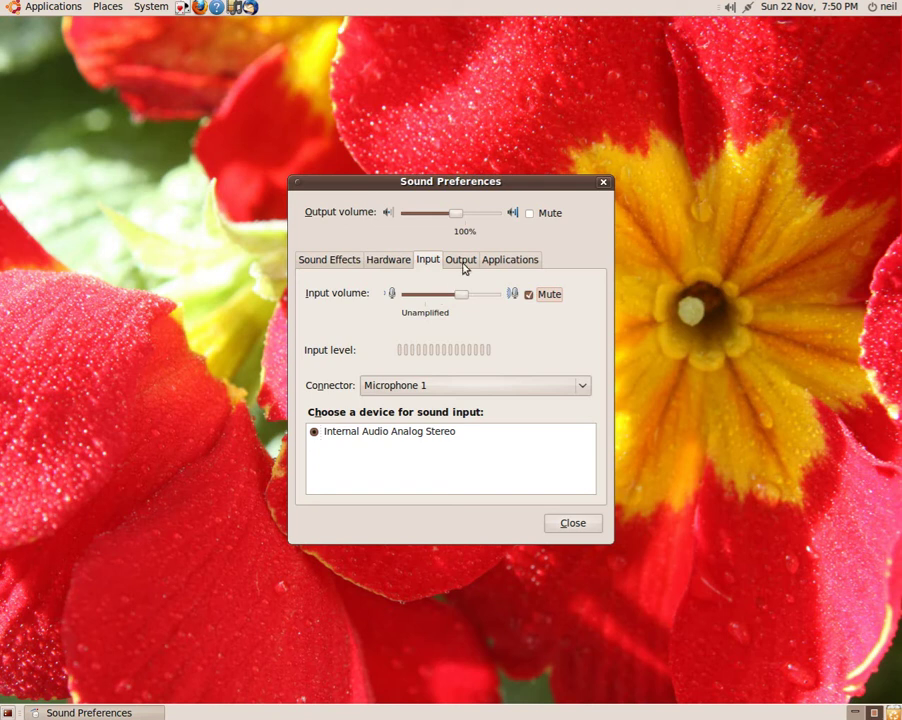
- Review the sound output and applications settings, and close the Sound Preferences
{"action": "left_click", "coordinate": [462, 260]}
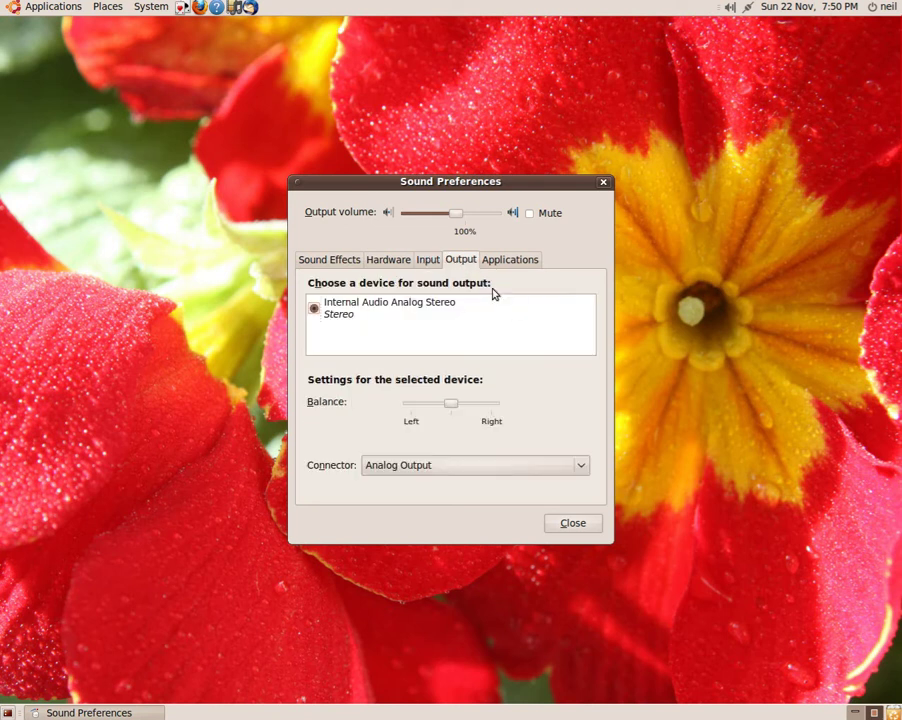
{"action": "left_click", "coordinate": [517, 260]}
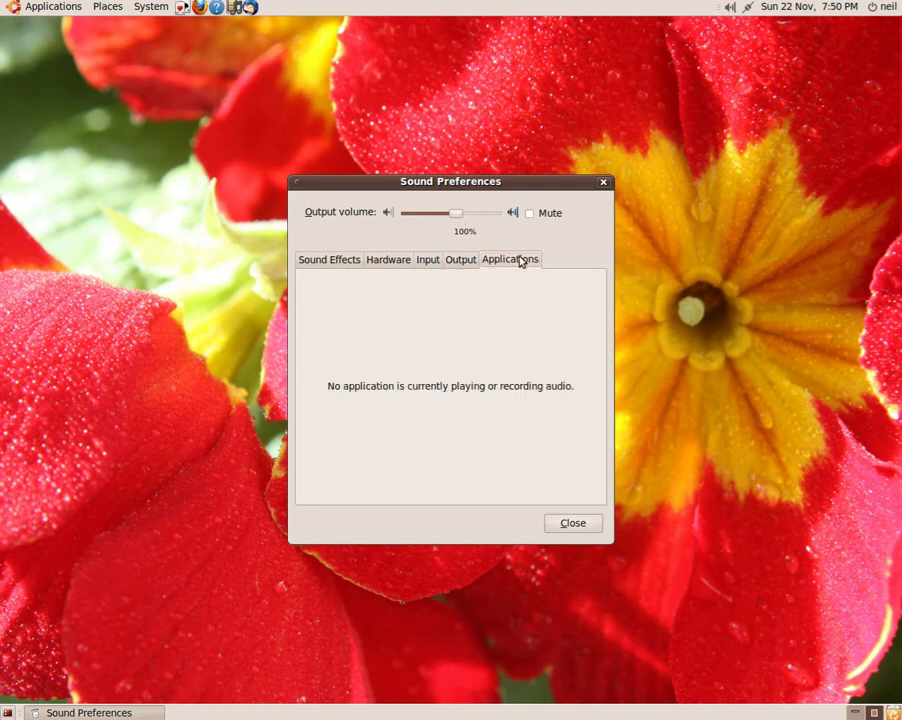
{"action": "left_click", "coordinate": [468, 265]}
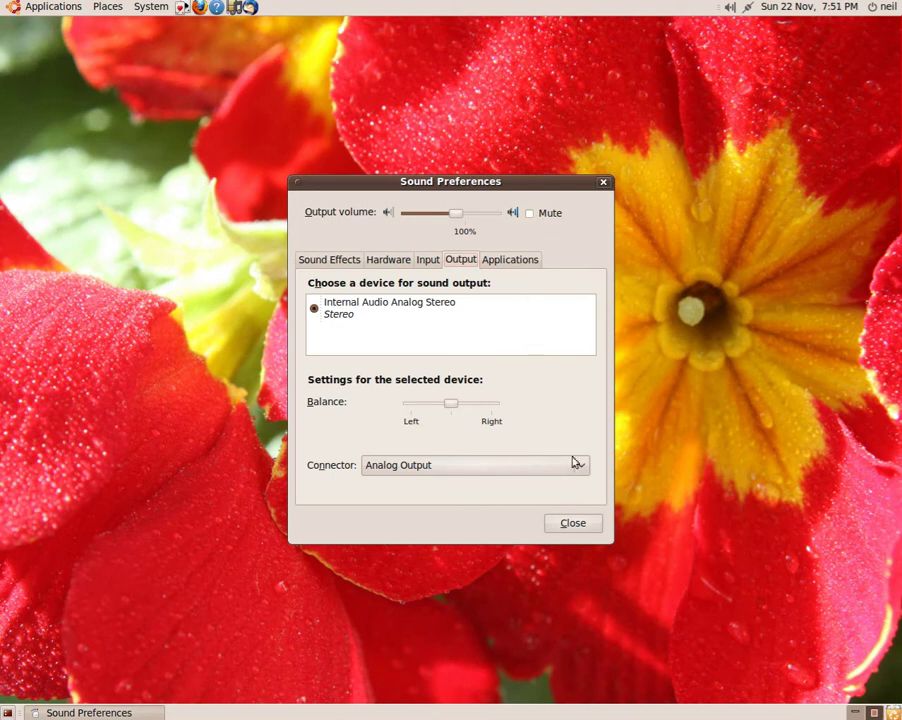
{"action": "left_click", "coordinate": [574, 523]}
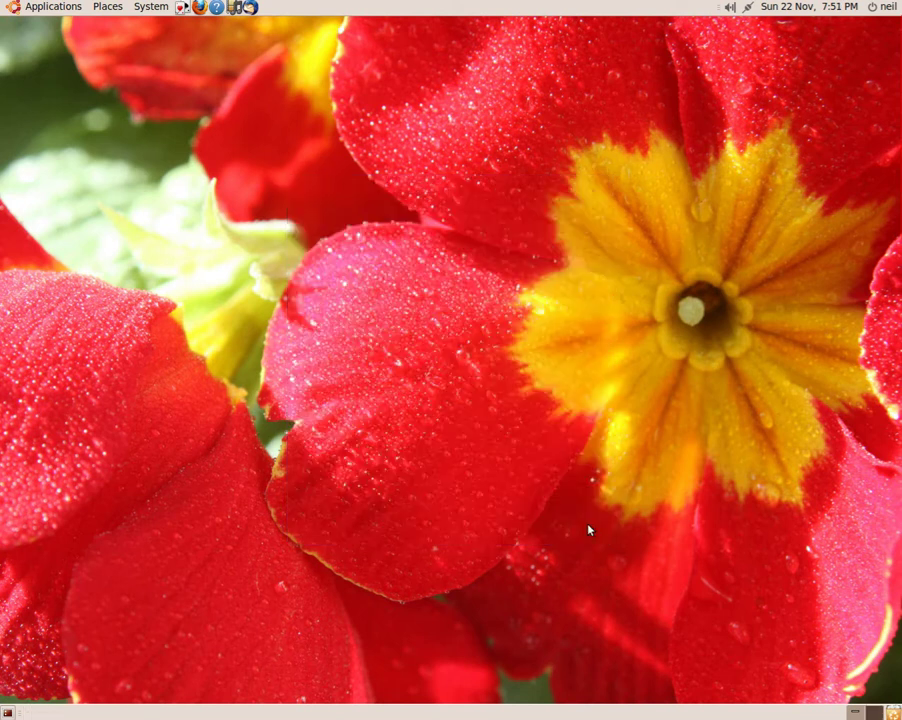
- Launch the game Oolite from the installed games
{"action": "left_click", "coordinate": [66, 9]}
{"action": "mouse_move", "coordinate": [70, 27]}
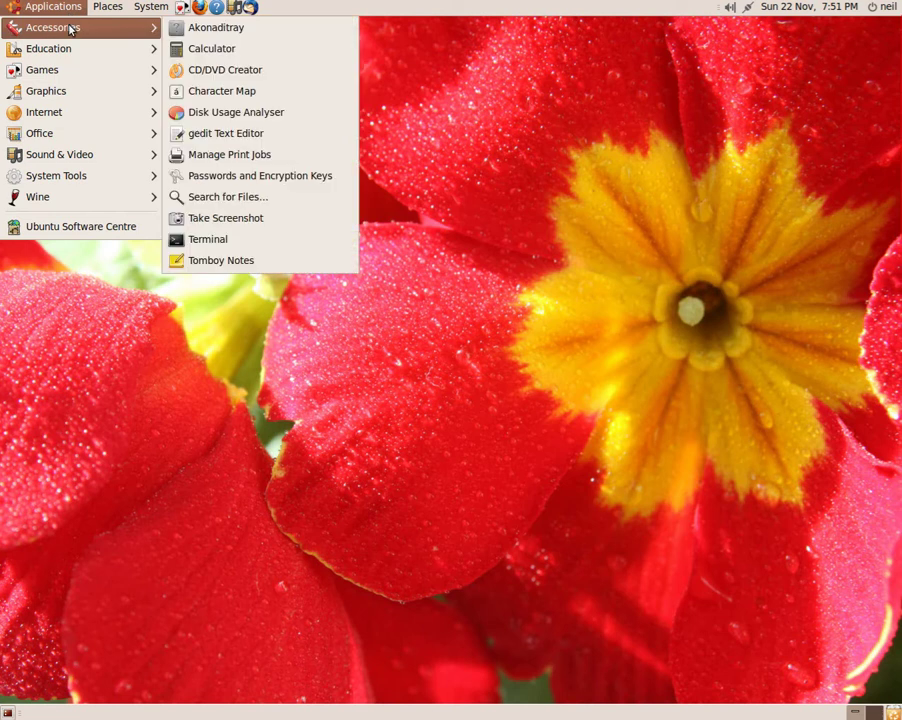
{"action": "mouse_move", "coordinate": [66, 73]}
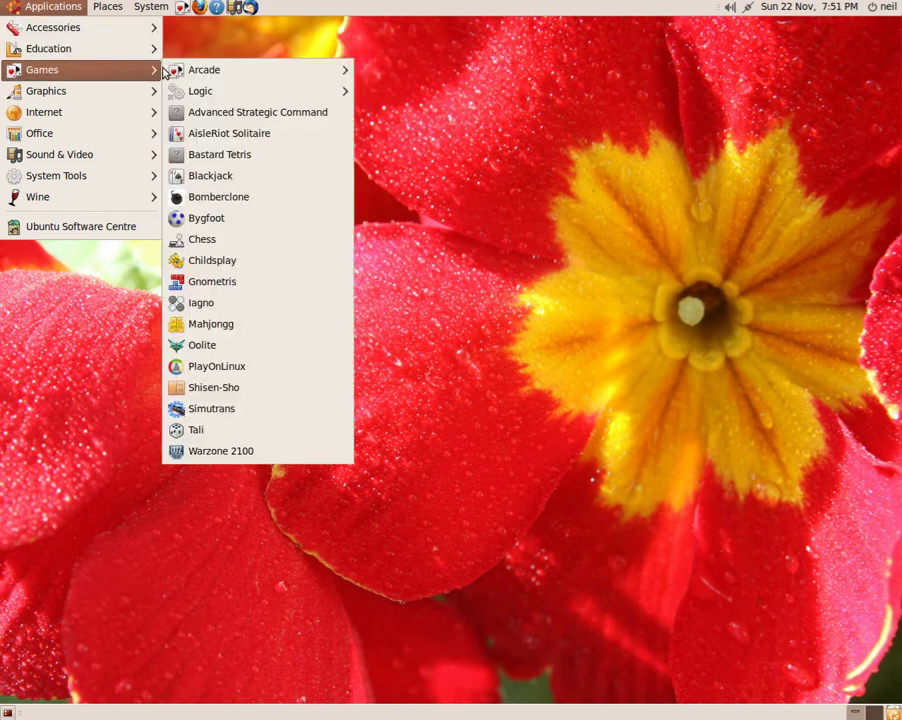
{"action": "mouse_move", "coordinate": [193, 95]}
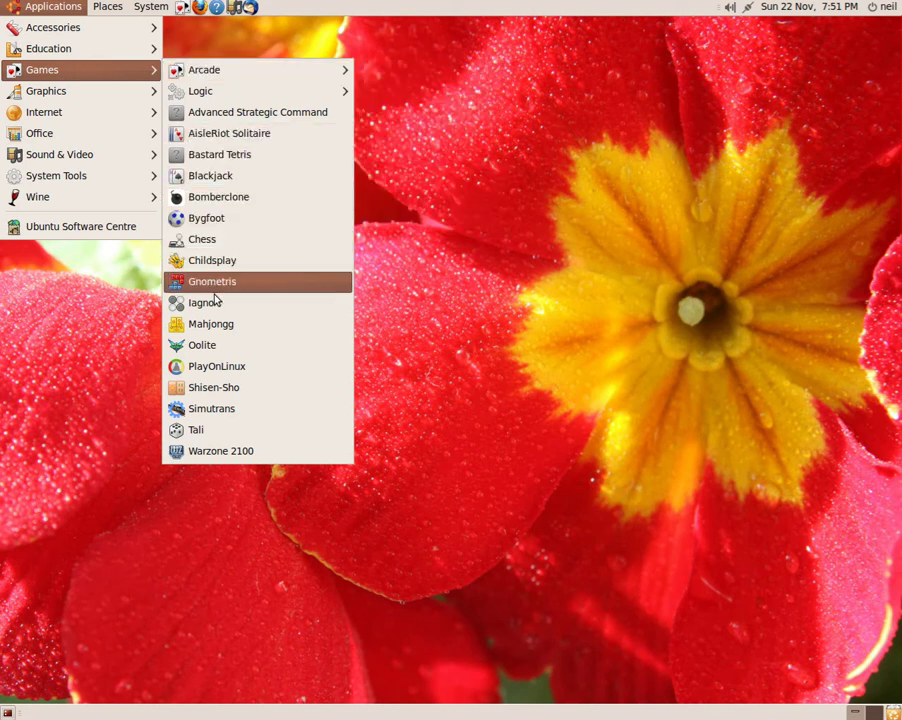
{"action": "left_click", "coordinate": [222, 346]}
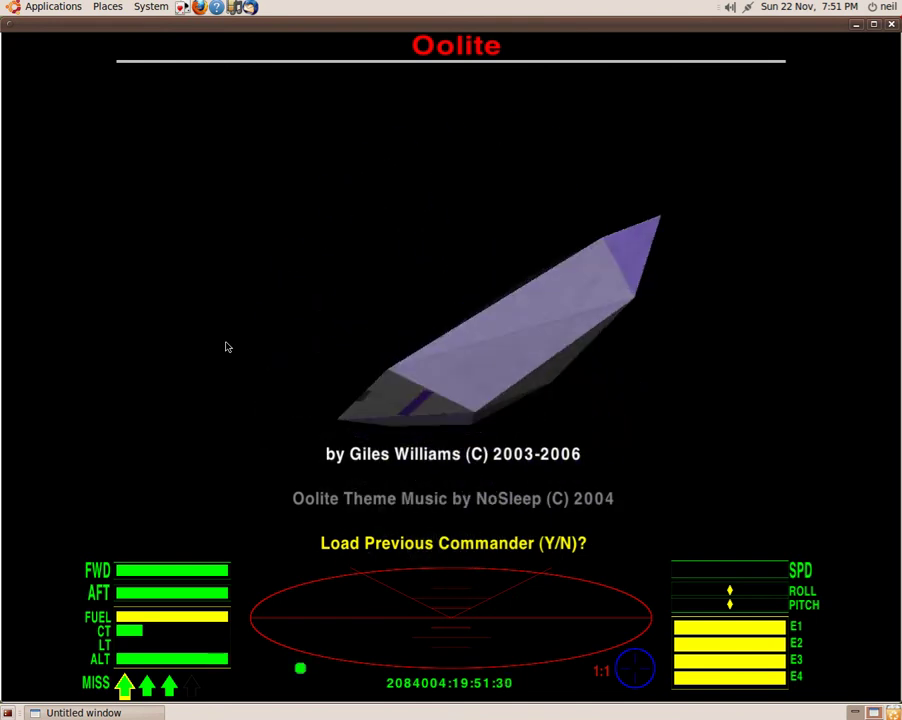
- Start Oolite without loading a previous commander, launch the ship from its dock and close the game
{"action": "key", "text": "n"}
{"action": "key", "text": "space"}
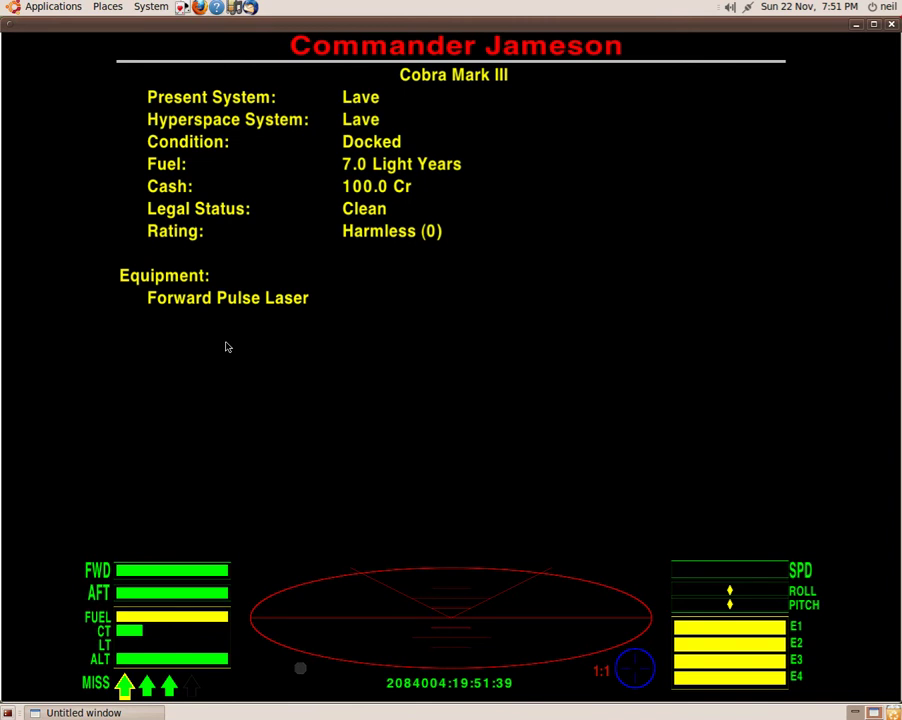
{"action": "key", "text": "F1"}
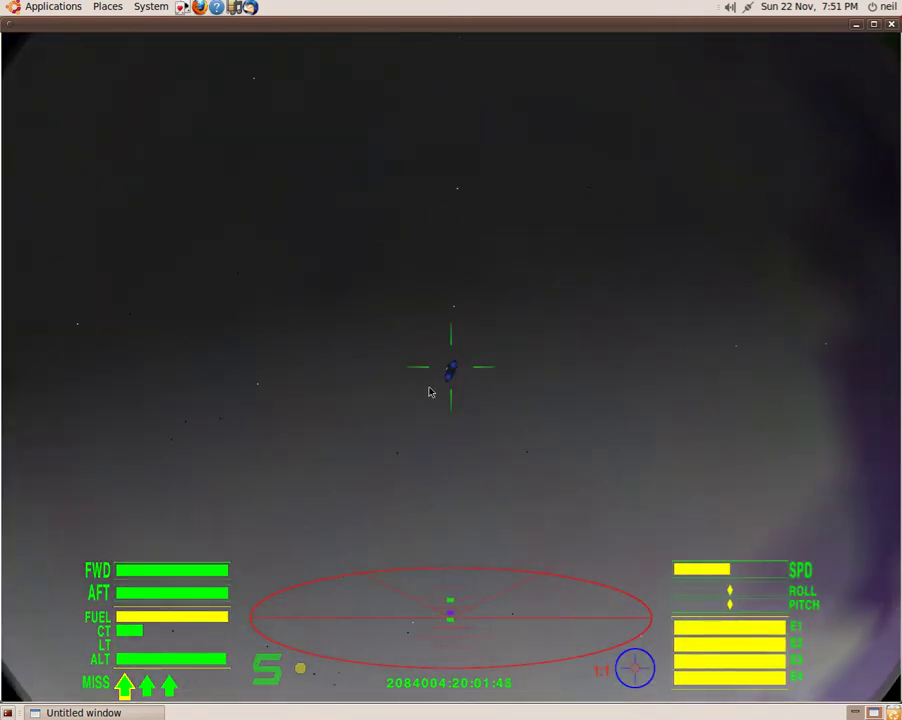
{"action": "left_click", "coordinate": [891, 24]}
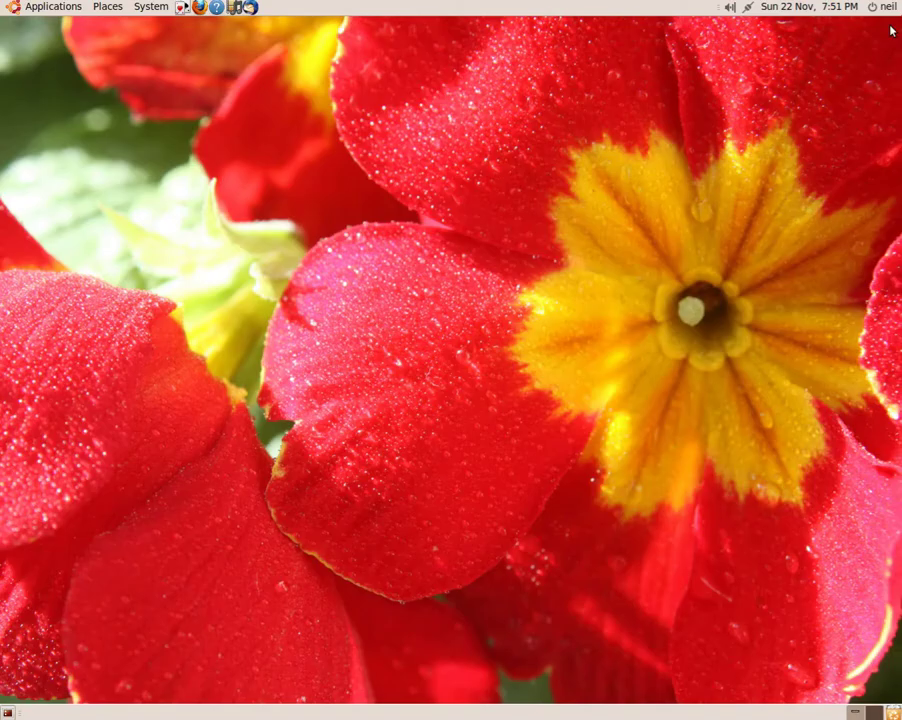
- Launch PlayOnLinux and open its window for installing applications
{"action": "left_click", "coordinate": [181, 7]}
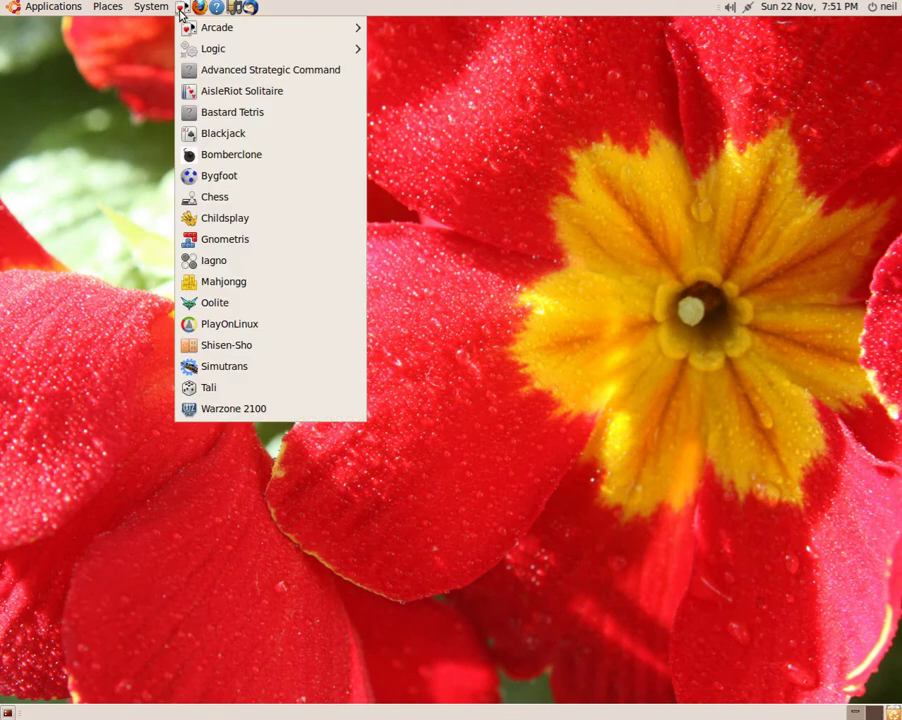
{"action": "left_click", "coordinate": [228, 324]}
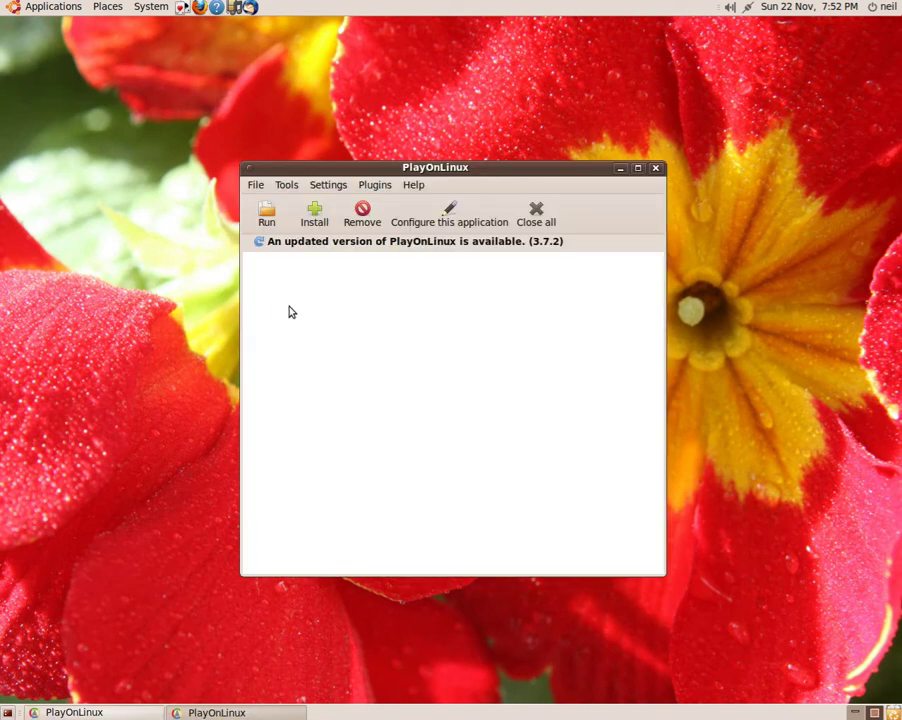
{"action": "left_click", "coordinate": [315, 215]}
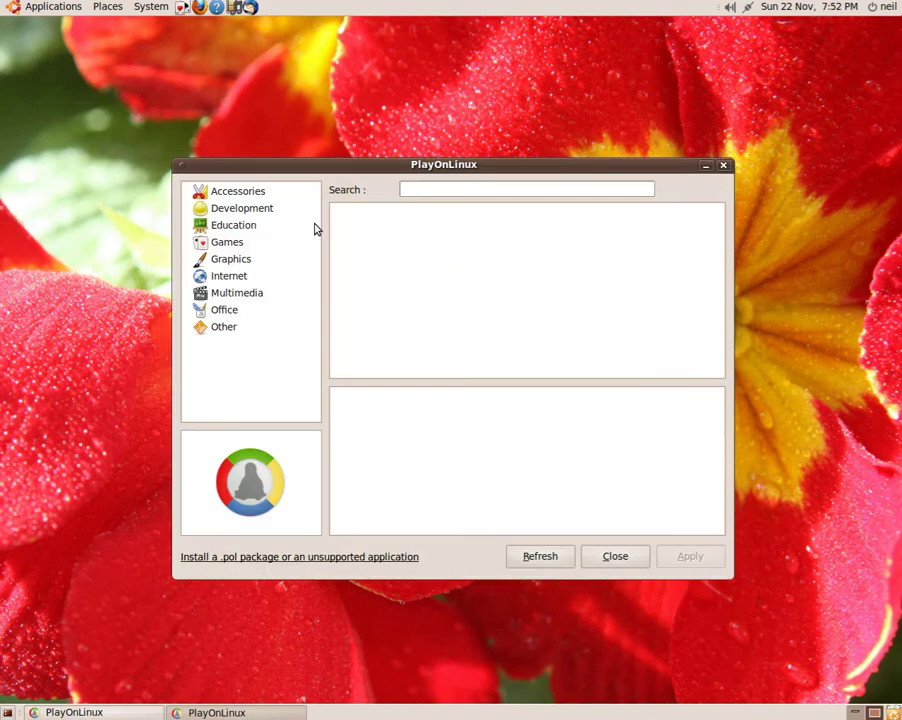
- Browse the Games category for titles that can be installed
{"action": "left_click", "coordinate": [245, 243]}
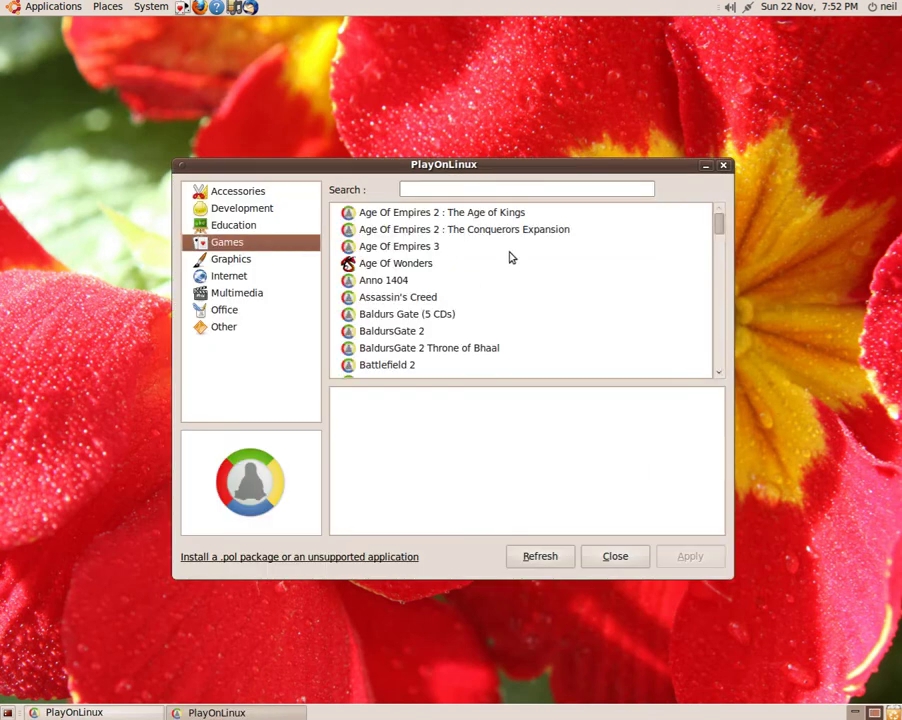
{"action": "scroll", "coordinate": [512, 252], "scroll_direction": "down", "scroll_amount": 5}
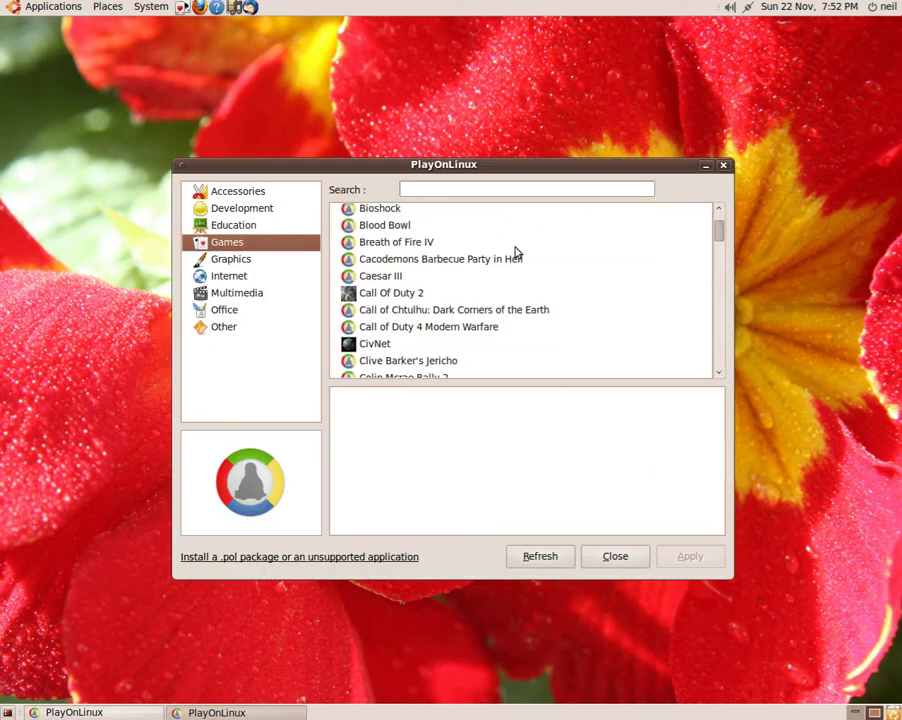
{"action": "scroll", "coordinate": [516, 252], "scroll_direction": "down", "scroll_amount": 2}
{"action": "scroll", "coordinate": [516, 252], "scroll_direction": "down", "scroll_amount": 5}
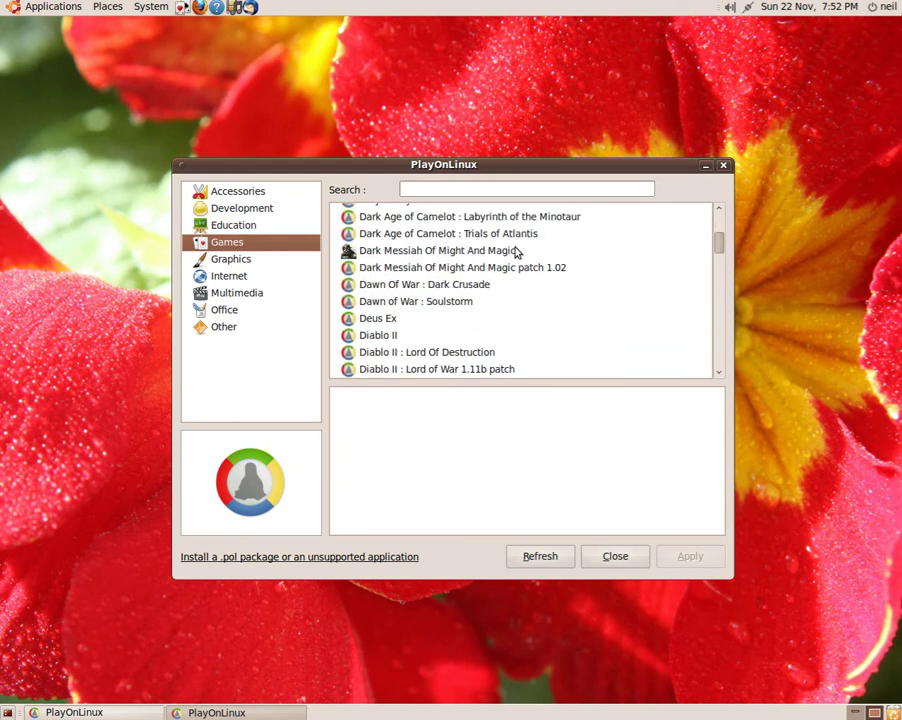
{"action": "scroll", "coordinate": [516, 252], "scroll_direction": "up", "scroll_amount": 3}
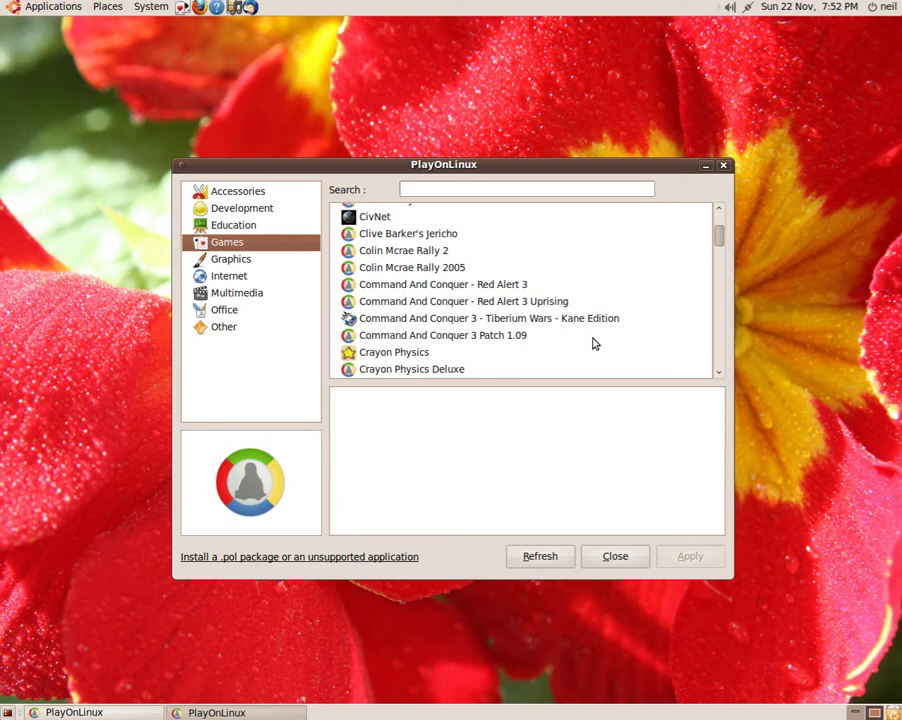
- Close the PlayOnLinux installation window and the main PlayOnLinux window
{"action": "left_click", "coordinate": [723, 165]}
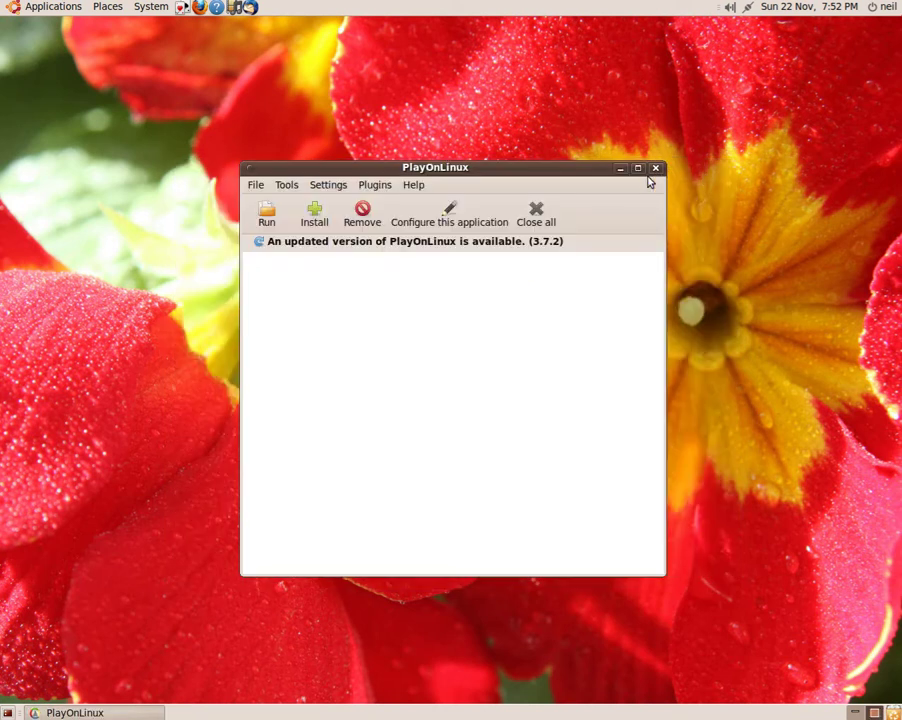
{"action": "left_click", "coordinate": [657, 169]}
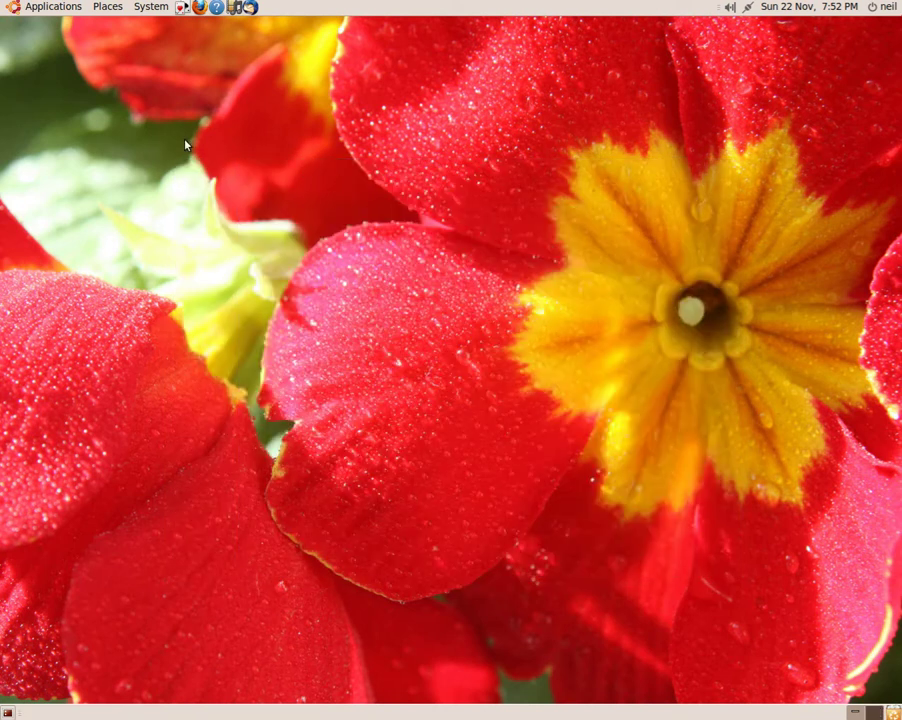
- Launch the Firefox web browser and look over the BBC homepage
{"action": "left_click", "coordinate": [199, 7]}
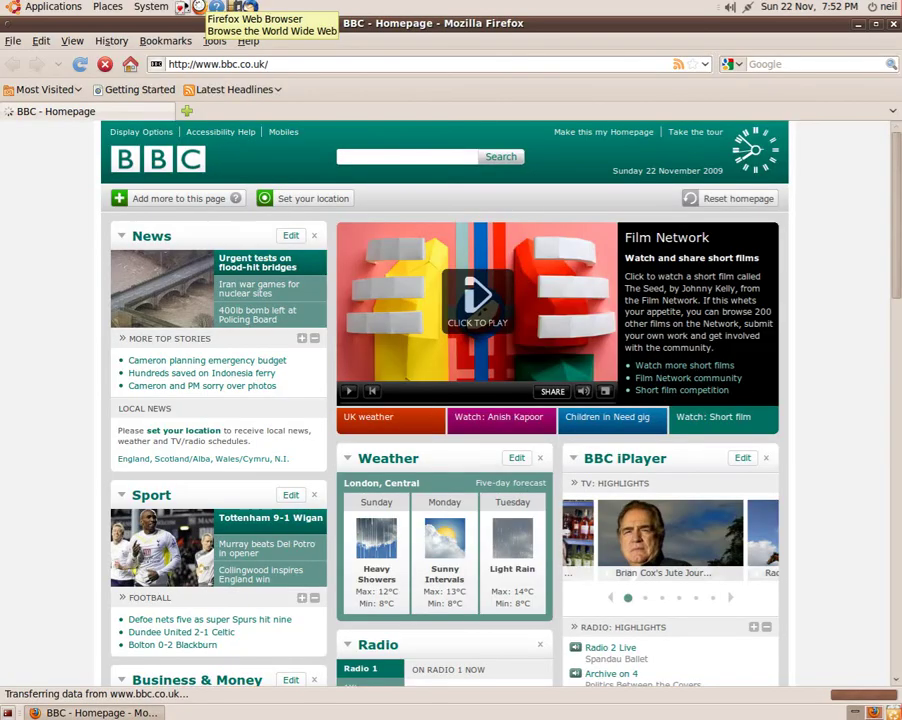
{"action": "scroll", "coordinate": [829, 257], "scroll_direction": "down", "scroll_amount": 5}
{"action": "scroll", "coordinate": [829, 257], "scroll_direction": "up", "scroll_amount": 4}
{"action": "scroll", "coordinate": [829, 257], "scroll_direction": "up", "scroll_amount": 1}
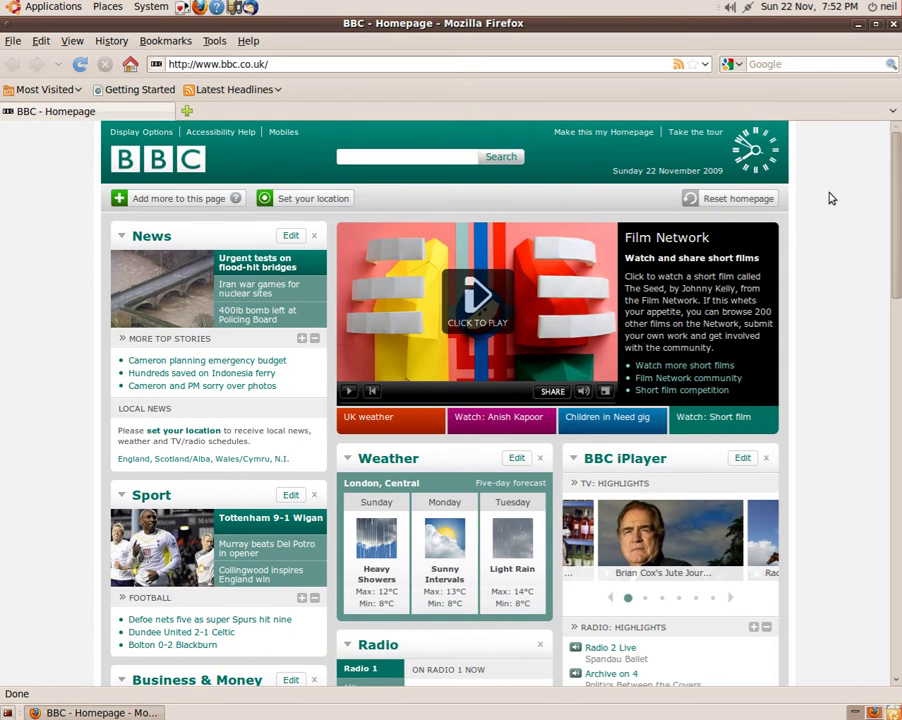
- Search Google for "youtube" and open the YouTube homepage from the results
{"action": "left_click", "coordinate": [767, 66]}
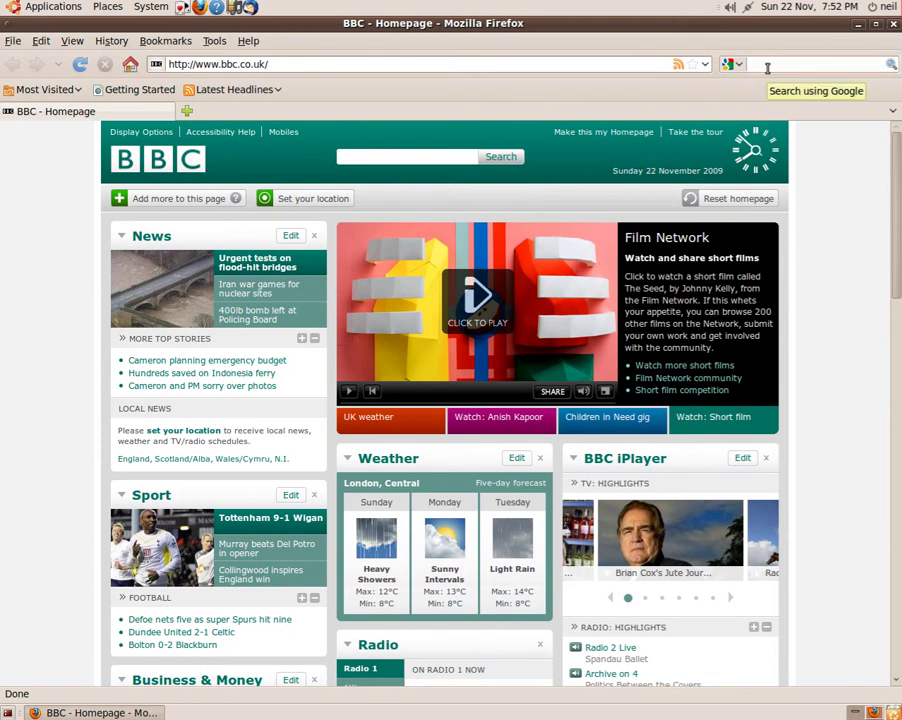
{"action": "type", "text": "your"}
{"action": "type", "text": "tu"}
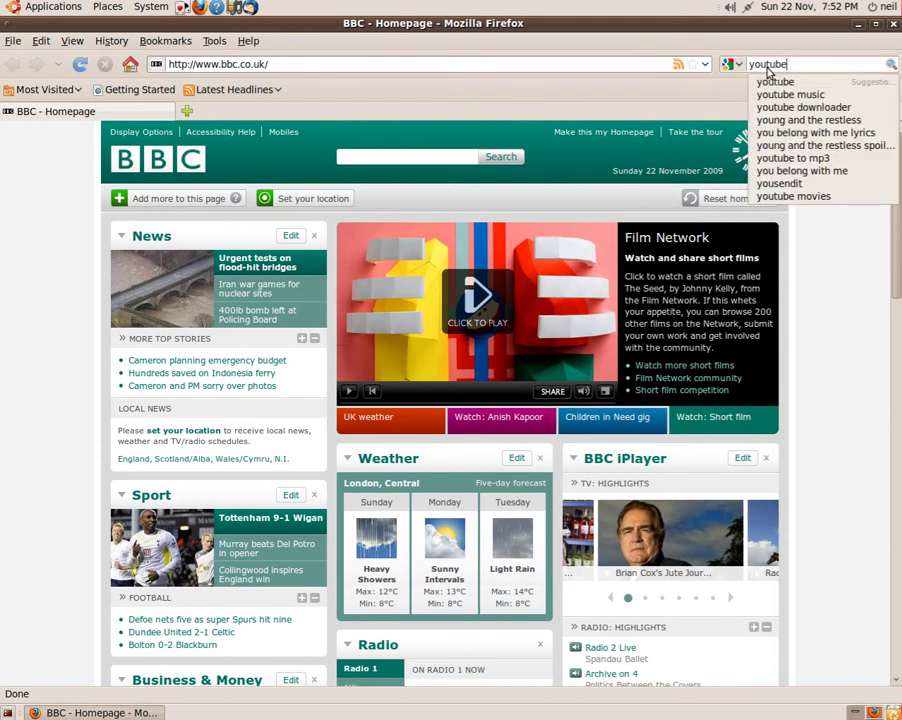
{"action": "type", "text": "be"}
{"action": "key", "text": "Return"}
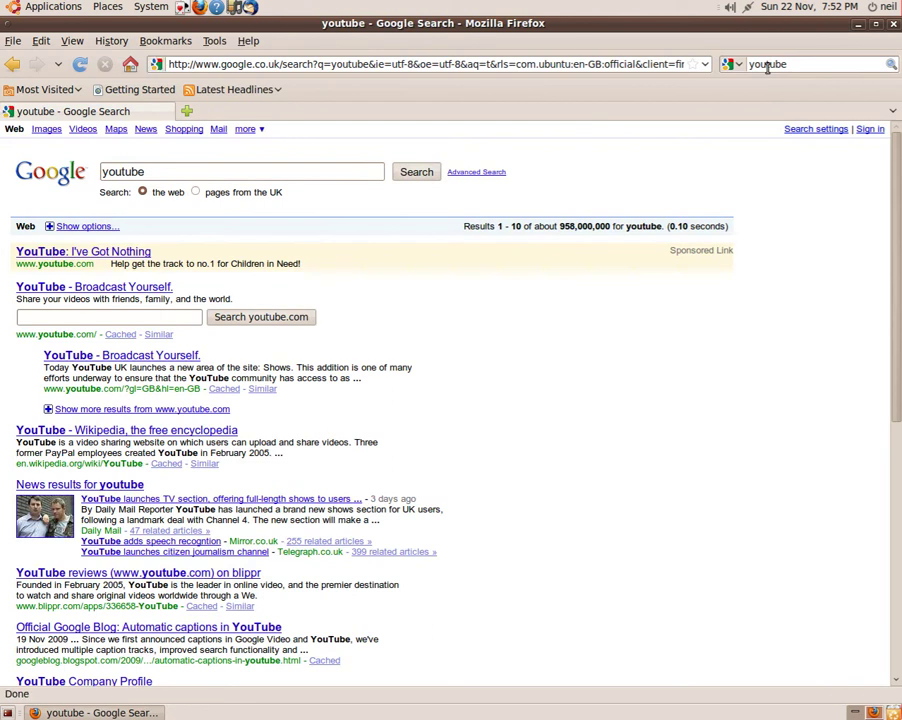
{"action": "left_click", "coordinate": [163, 288]}
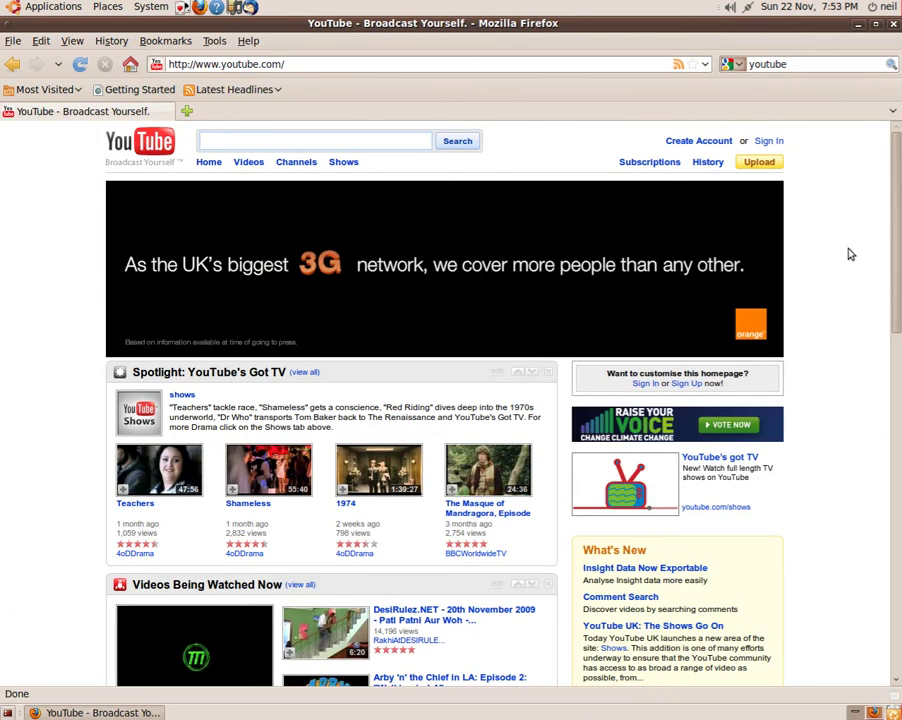
- Play the Peter Kay Children In Need 2009 video from the Most Popular music entry, and close the browser
{"action": "scroll", "coordinate": [845, 254], "scroll_direction": "down", "scroll_amount": 4}
{"action": "scroll", "coordinate": [830, 258], "scroll_direction": "down", "scroll_amount": 4}
{"action": "scroll", "coordinate": [770, 366], "scroll_direction": "down", "scroll_amount": 2}
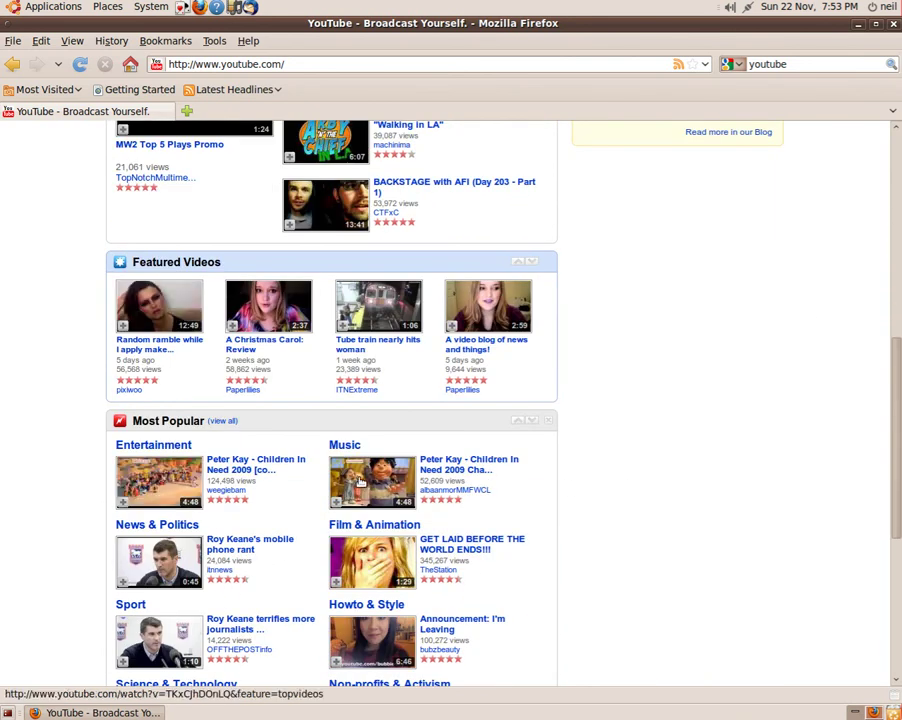
{"action": "left_click", "coordinate": [360, 482]}
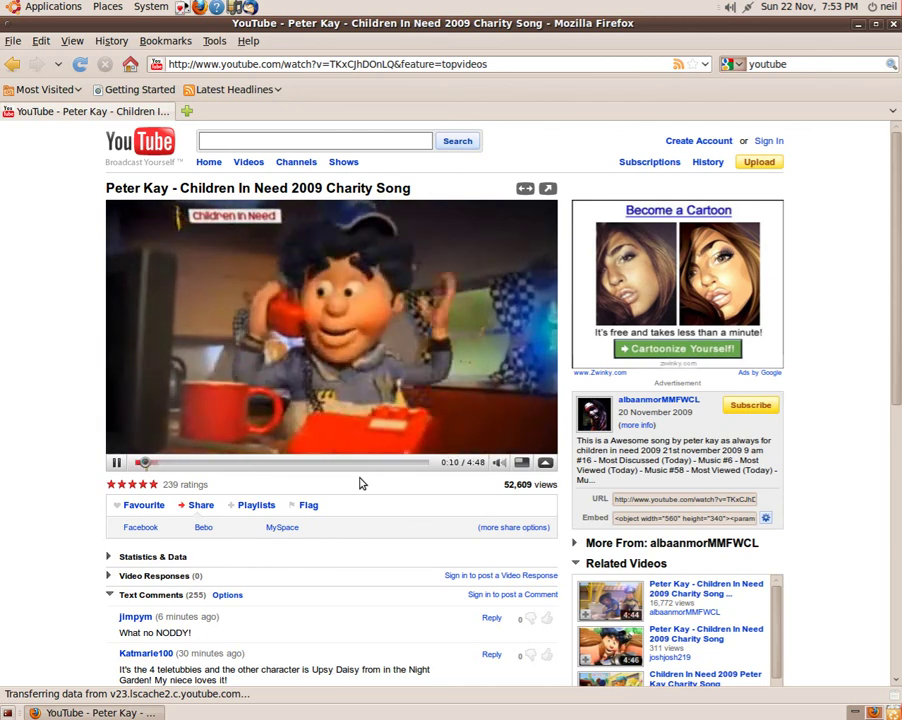
{"action": "left_click", "coordinate": [893, 25]}
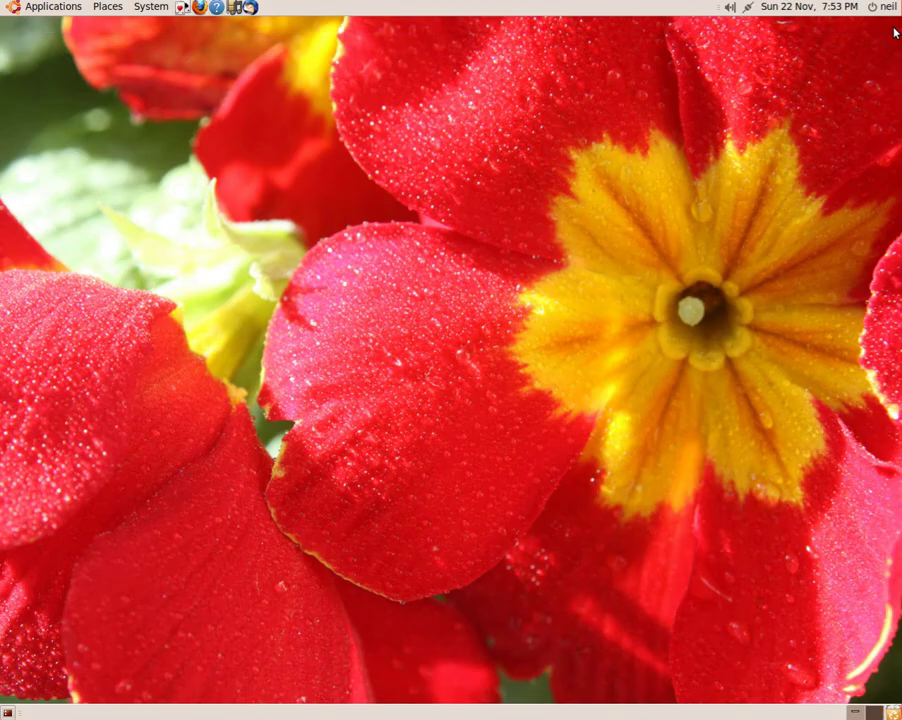
- Look through the installed Office and Sound & Video applications and launch Linux MultiMedia Studio
{"action": "left_click", "coordinate": [62, 7]}
{"action": "mouse_move", "coordinate": [64, 122]}
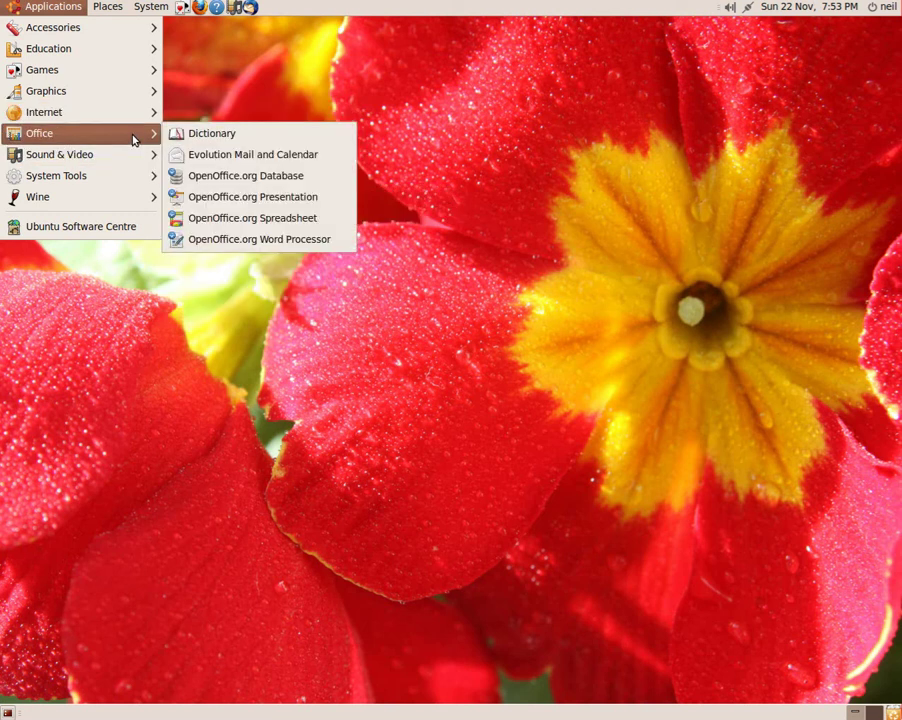
{"action": "mouse_move", "coordinate": [135, 162]}
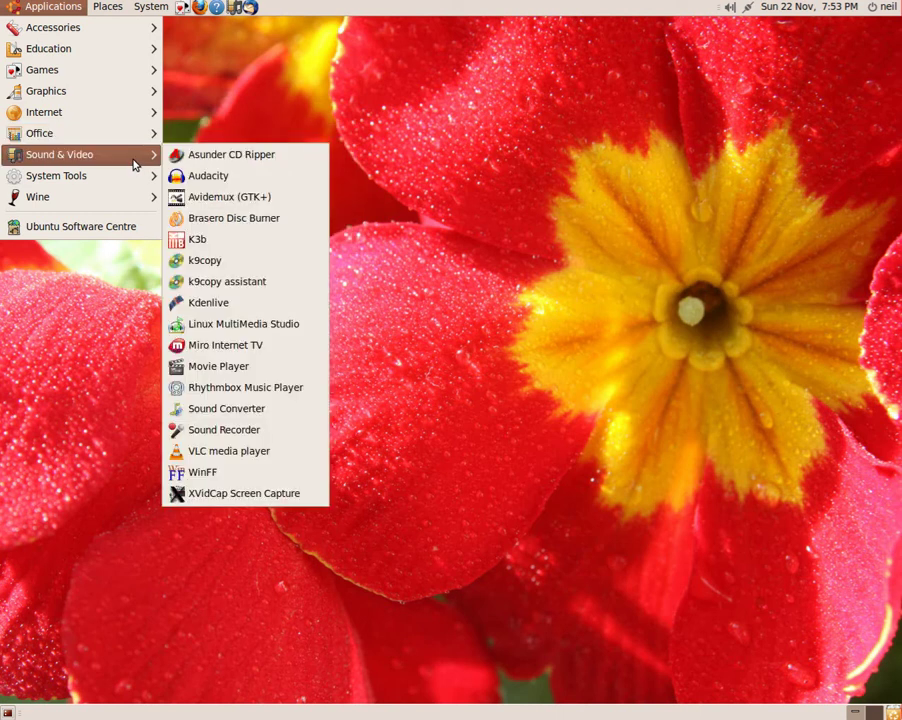
{"action": "left_click", "coordinate": [233, 325]}
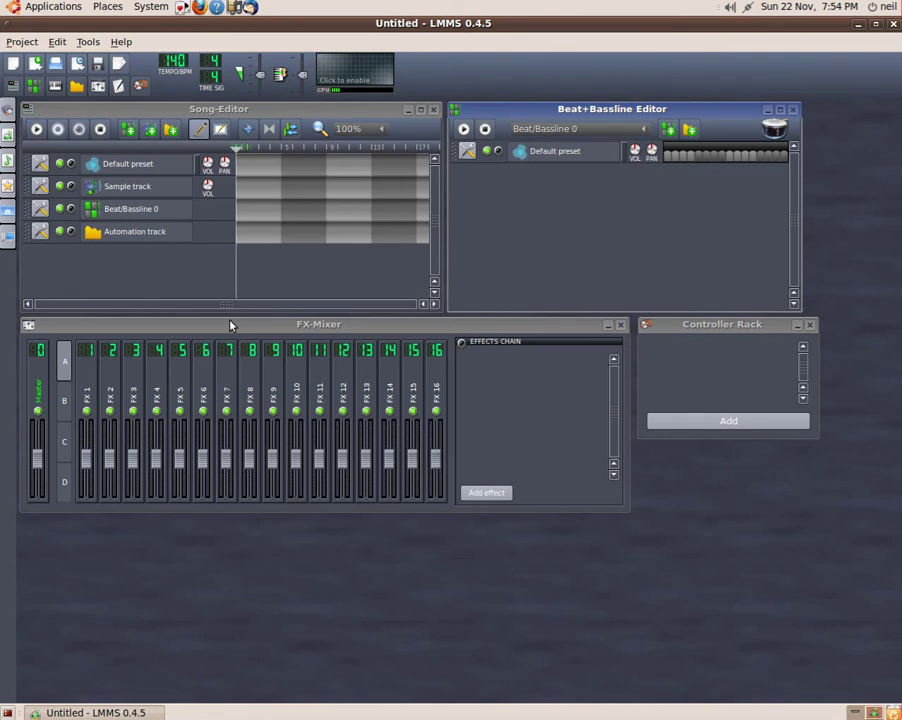
- Examine the samples in the beats and drums folders, and close Linux MultiMedia Studio
{"action": "left_click", "coordinate": [7, 130]}
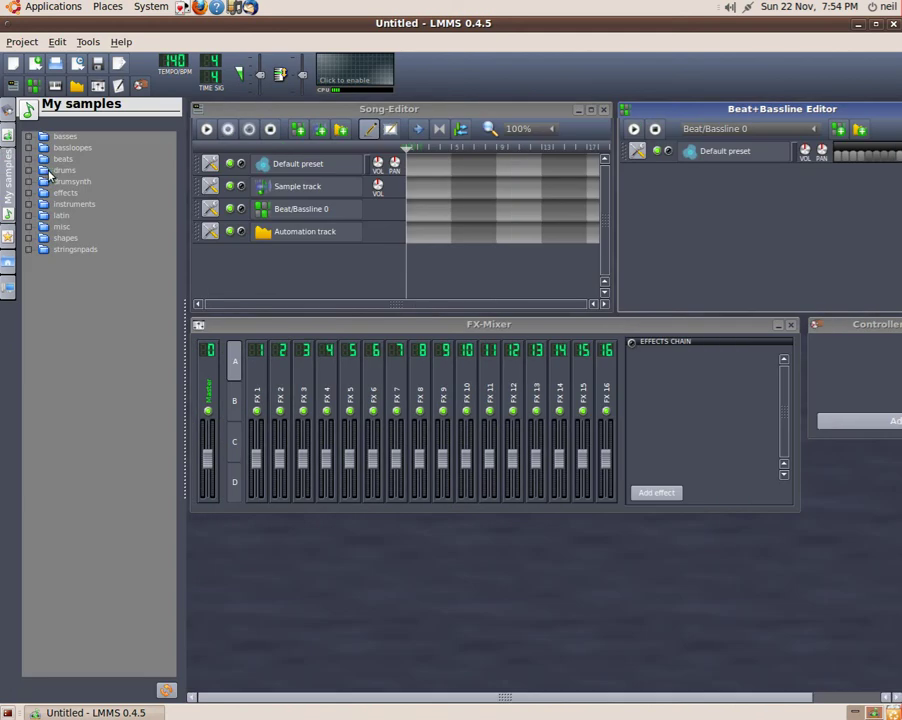
{"action": "left_click", "coordinate": [29, 160]}
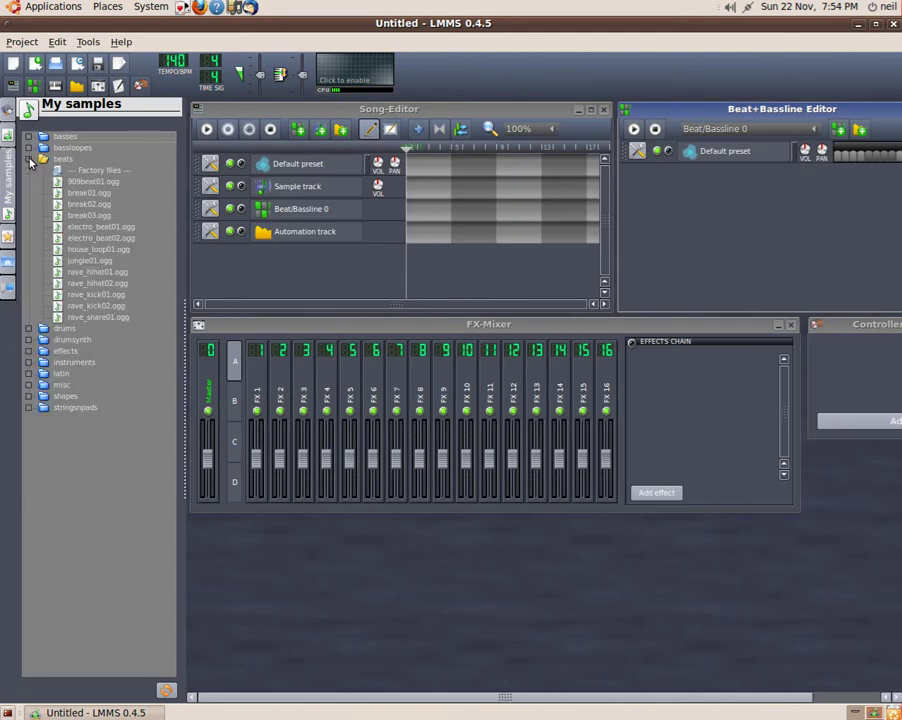
{"action": "left_click", "coordinate": [29, 330]}
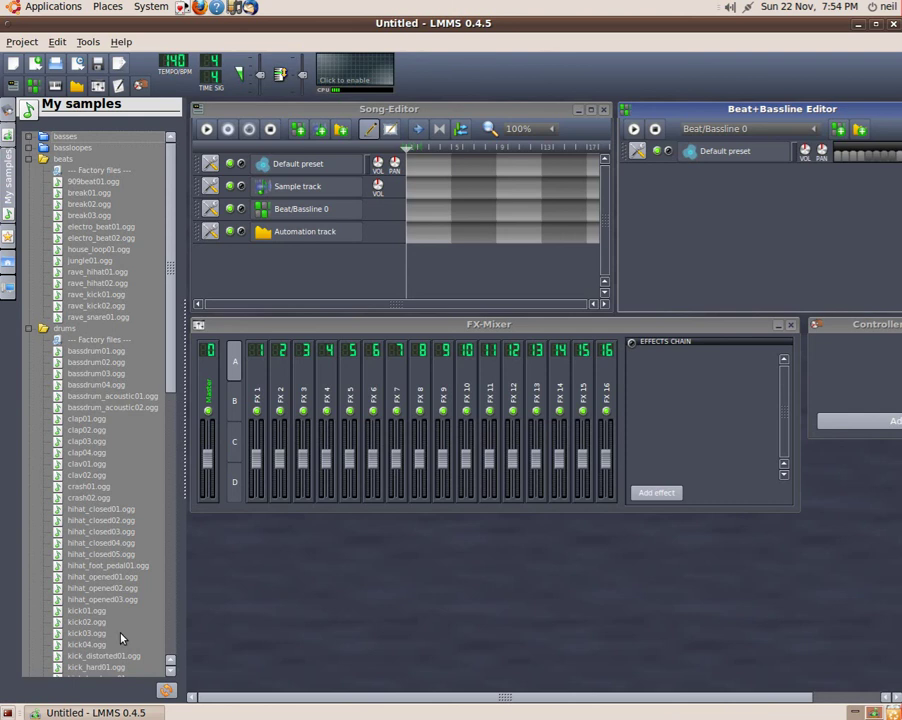
{"action": "left_click", "coordinate": [876, 26]}
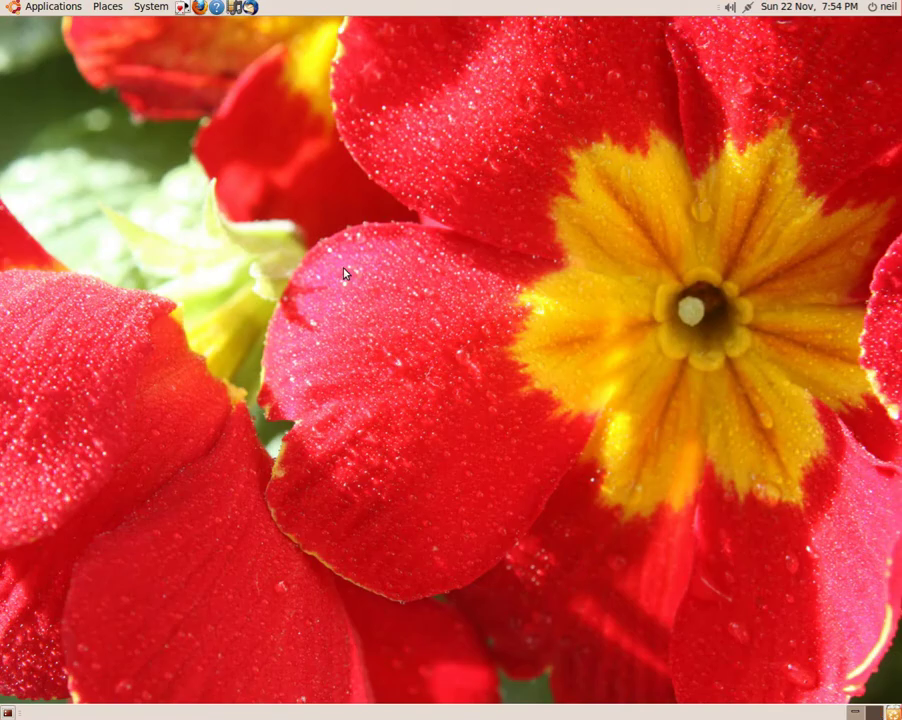
- Launch the Kdenlive video editor to view its interface, and close it
{"action": "left_click", "coordinate": [236, 11]}
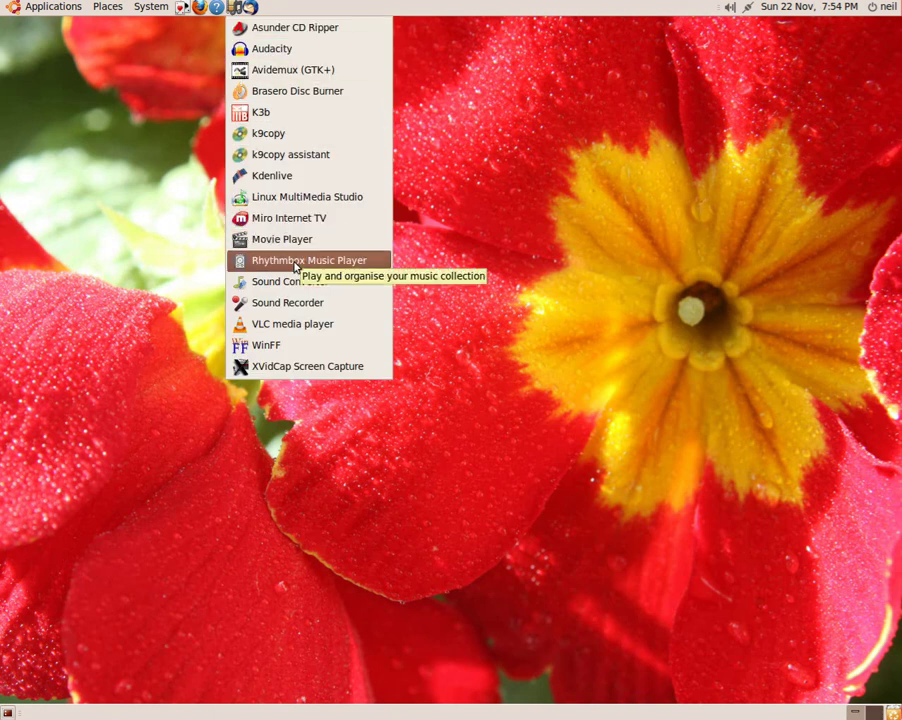
{"action": "left_click", "coordinate": [301, 179]}
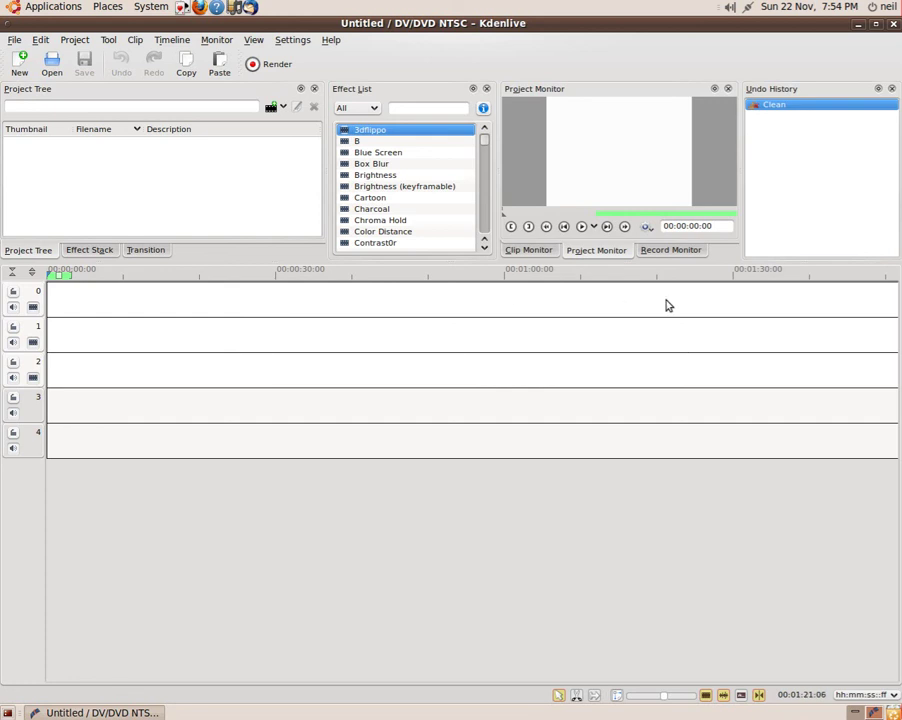
{"action": "left_click", "coordinate": [893, 25]}
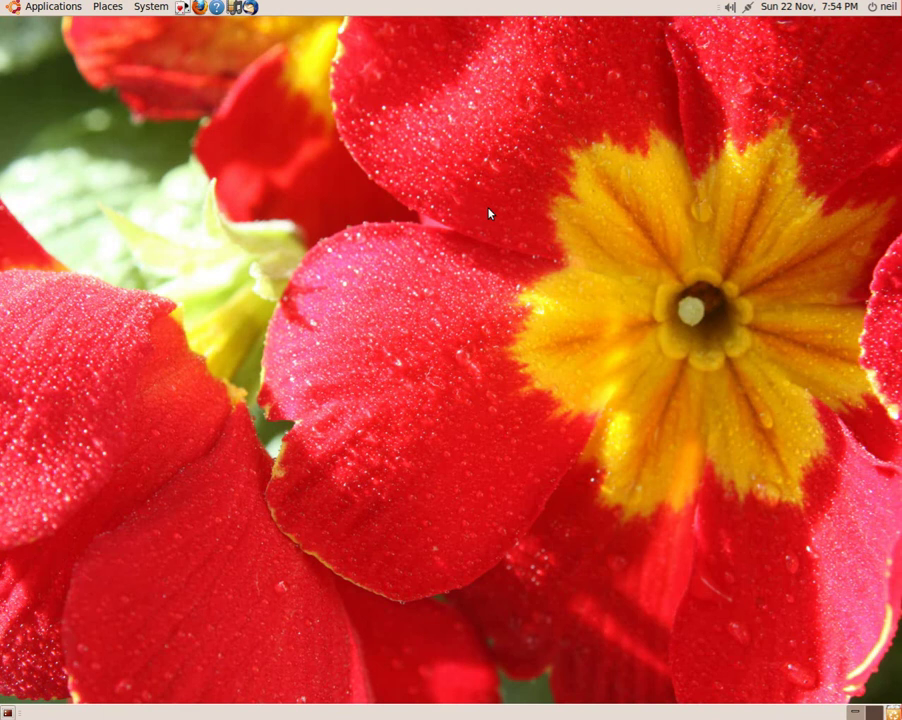
- Change the desktop background to the orange flower picture and close the appearance preferences
{"action": "right_click", "coordinate": [418, 121]}
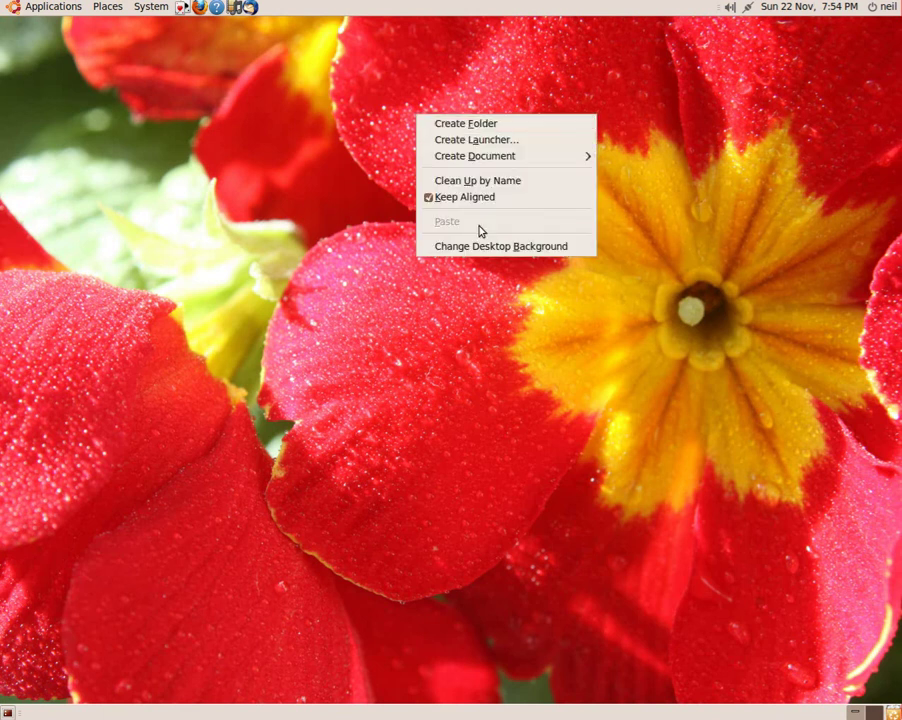
{"action": "left_click", "coordinate": [488, 255]}
{"action": "scroll", "coordinate": [582, 262], "scroll_direction": "down", "scroll_amount": 3}
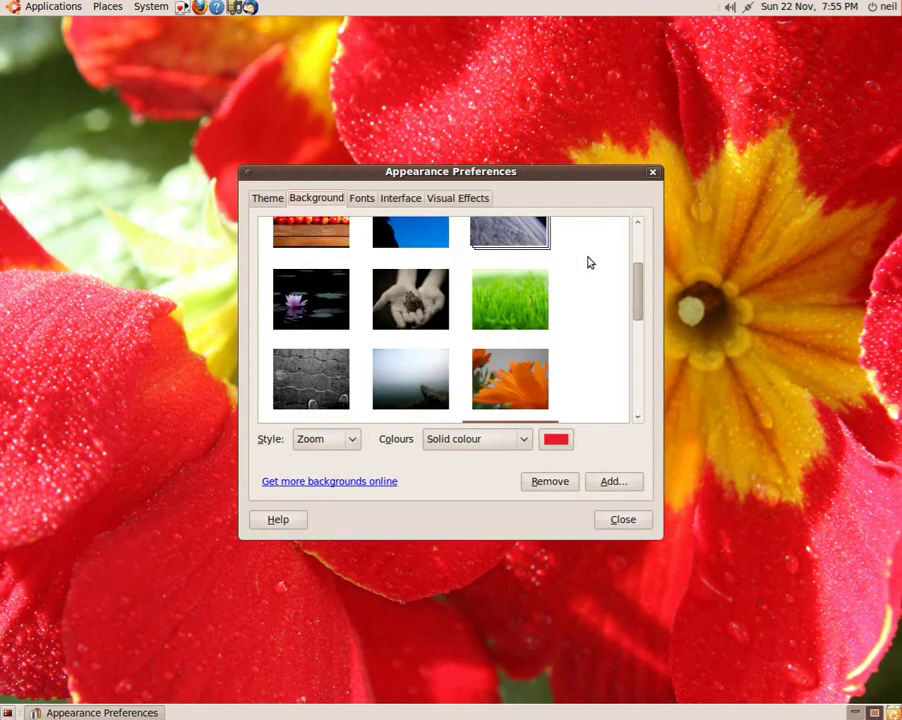
{"action": "left_click", "coordinate": [506, 373]}
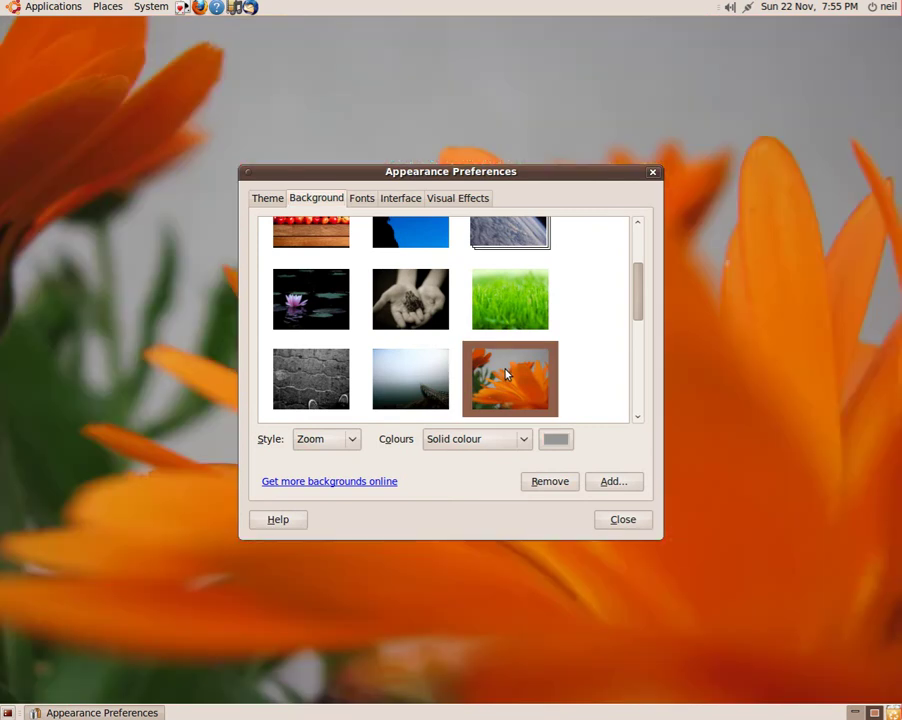
{"action": "left_click", "coordinate": [640, 520]}
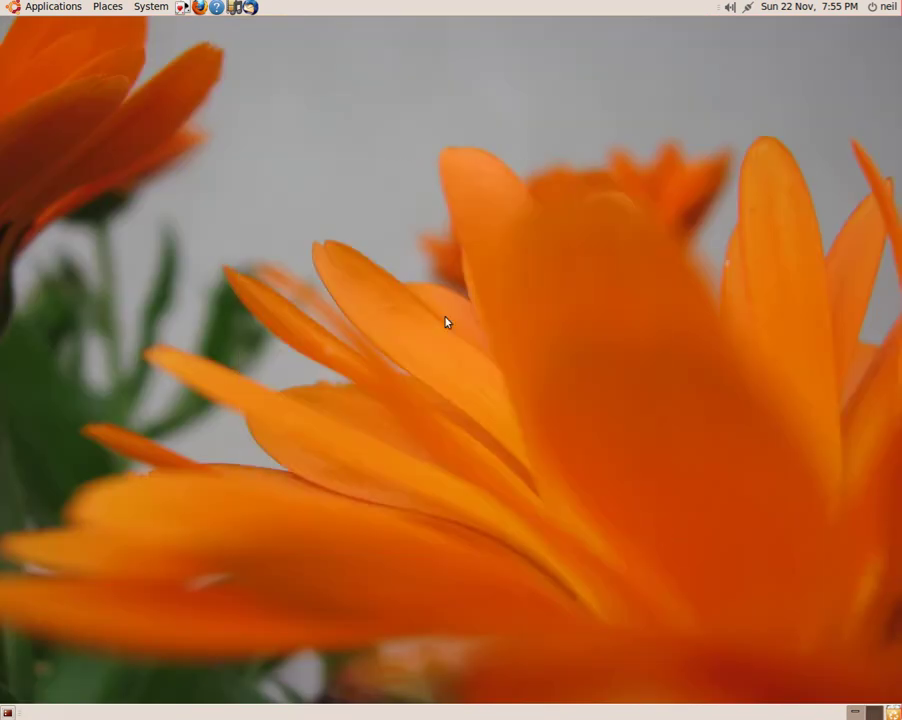